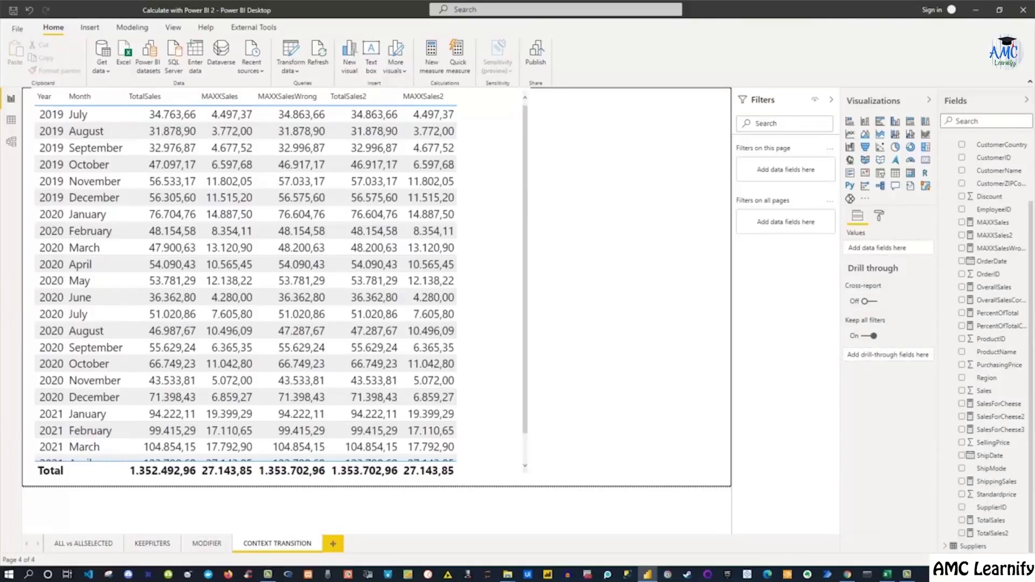
In the Excel workbook, highlight the column list and the five employee column names, then return to Power BI.
left_click(884, 573)
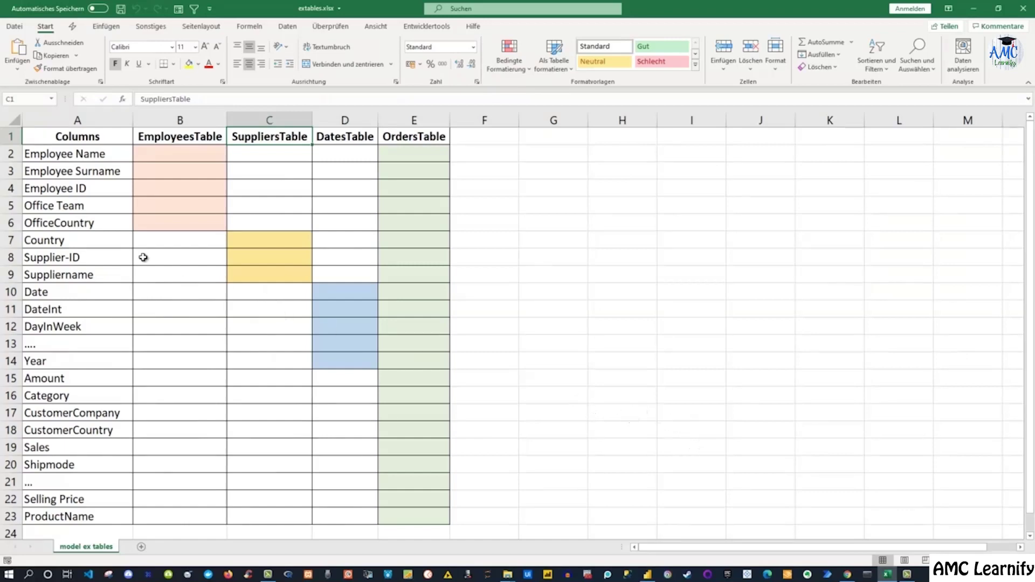
left_click(78, 155)
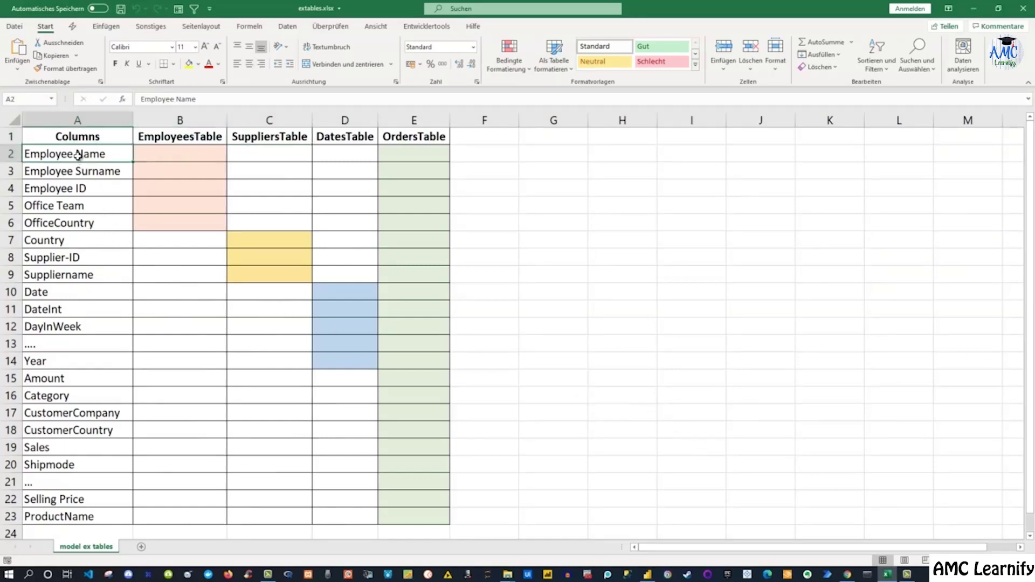
left_click_drag(78, 155, 94, 518)
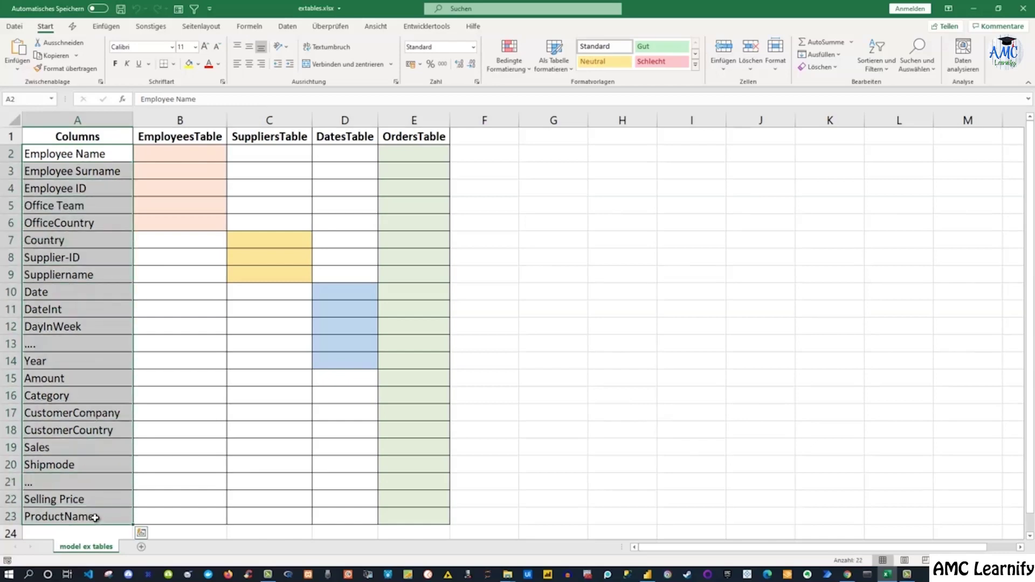
left_click(41, 345)
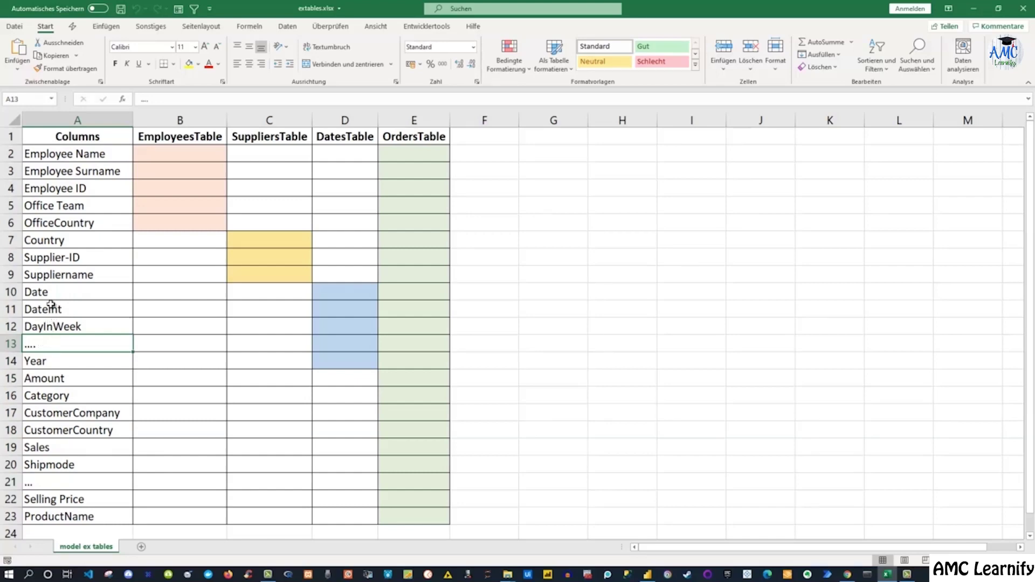
left_click_drag(82, 152, 75, 273)
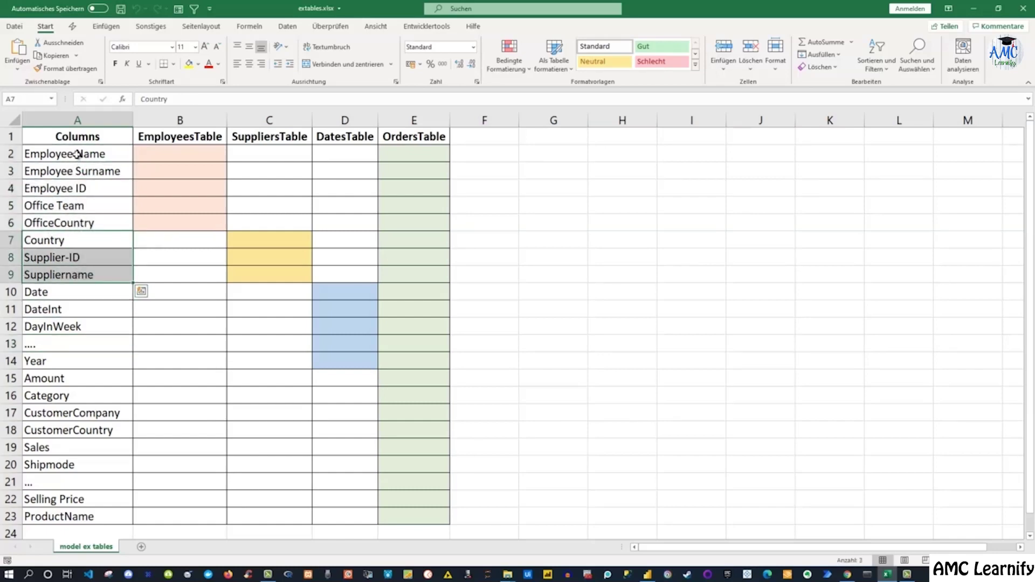
left_click_drag(76, 155, 76, 222)
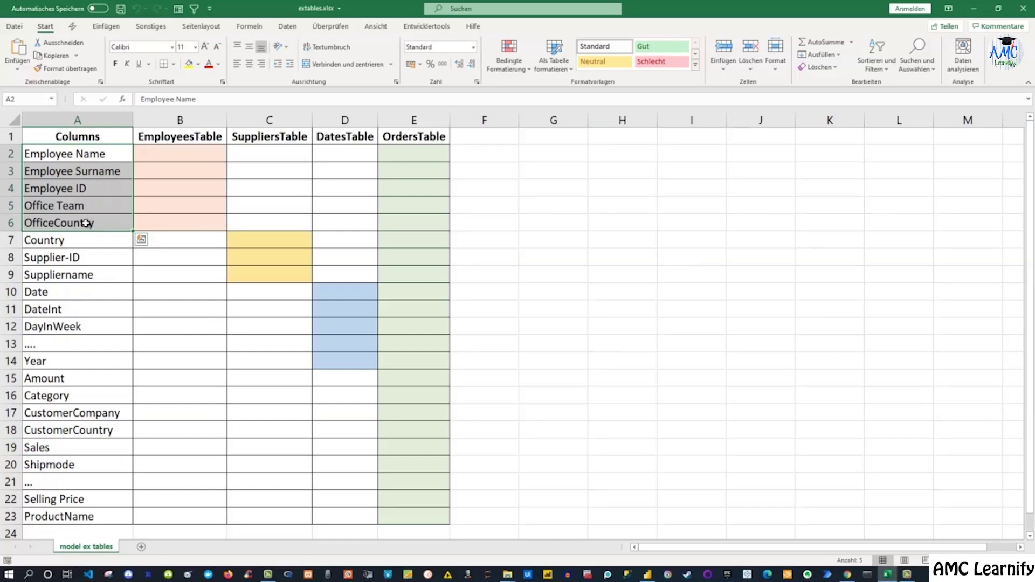
left_click(649, 575)
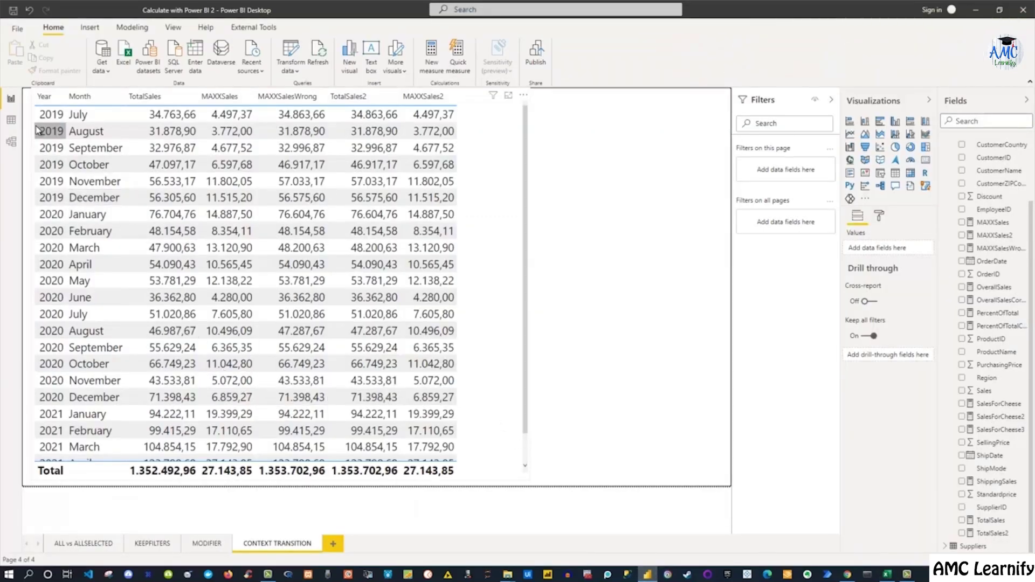
Inspect the model diagram relationships, then in Excel mark the supplier columns starting at Country.
left_click(12, 141)
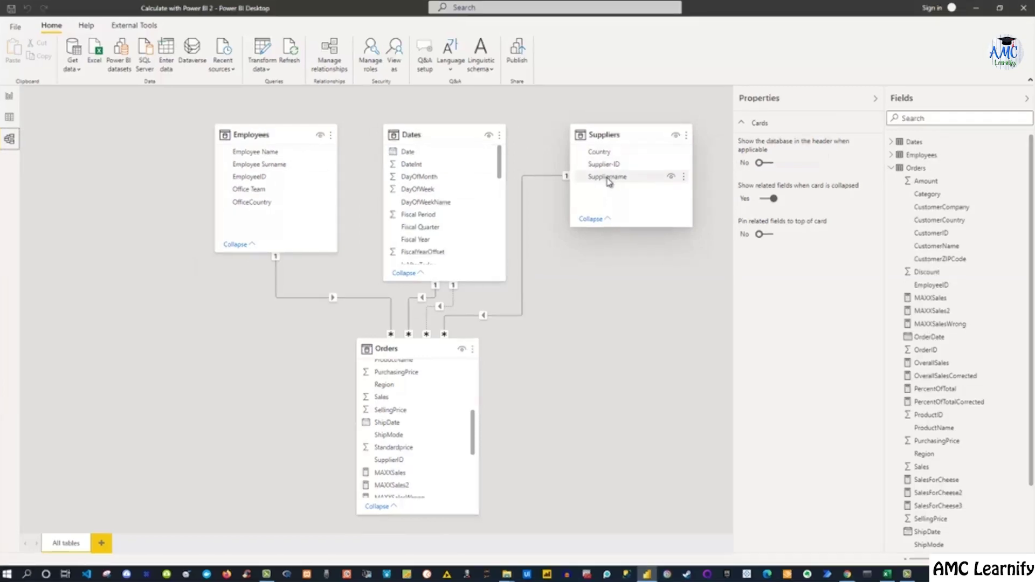
left_click(888, 573)
left_click_drag(49, 244, 45, 343)
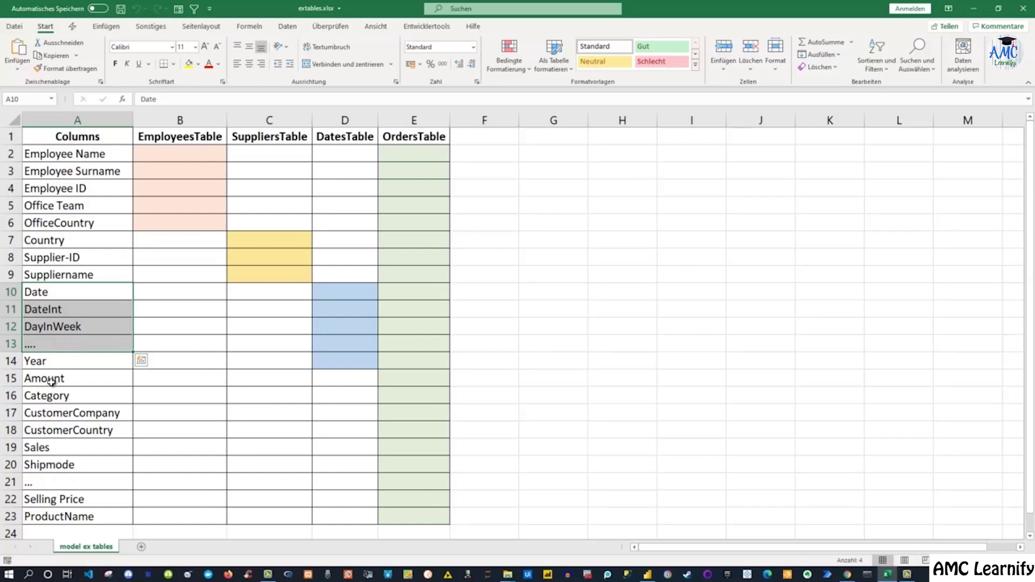
Highlight the order columns Amount–ProductName and employee columns Employee Name–OfficeCountry, then return to the model diagram.
left_click_drag(52, 381, 58, 512)
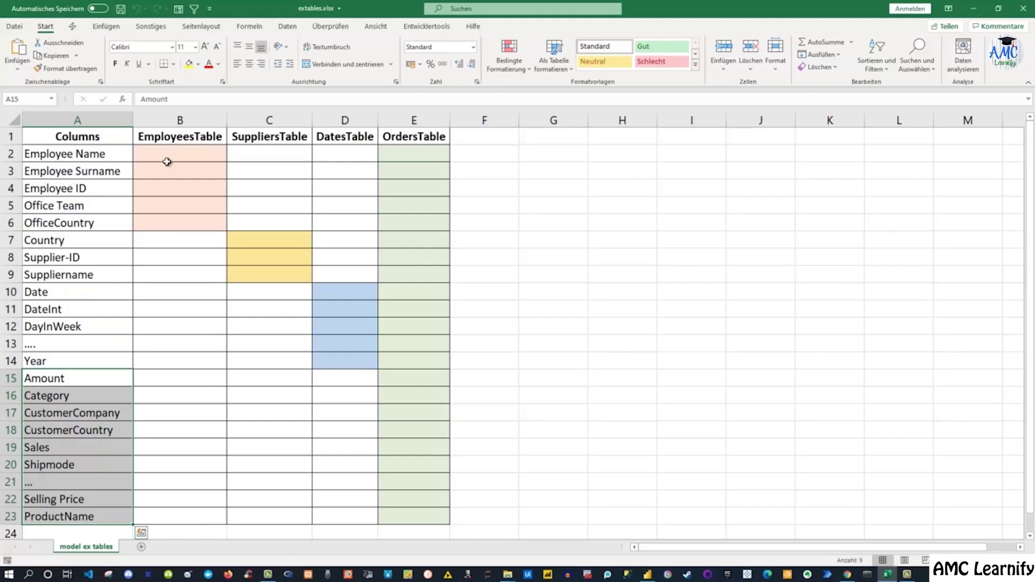
left_click(100, 153)
left_click_drag(100, 152, 90, 217)
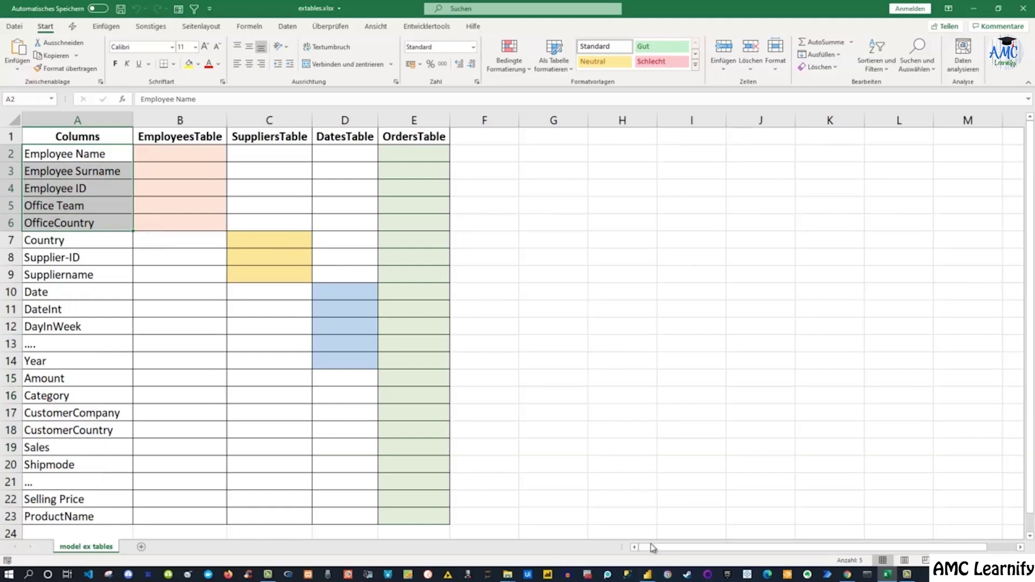
left_click(648, 576)
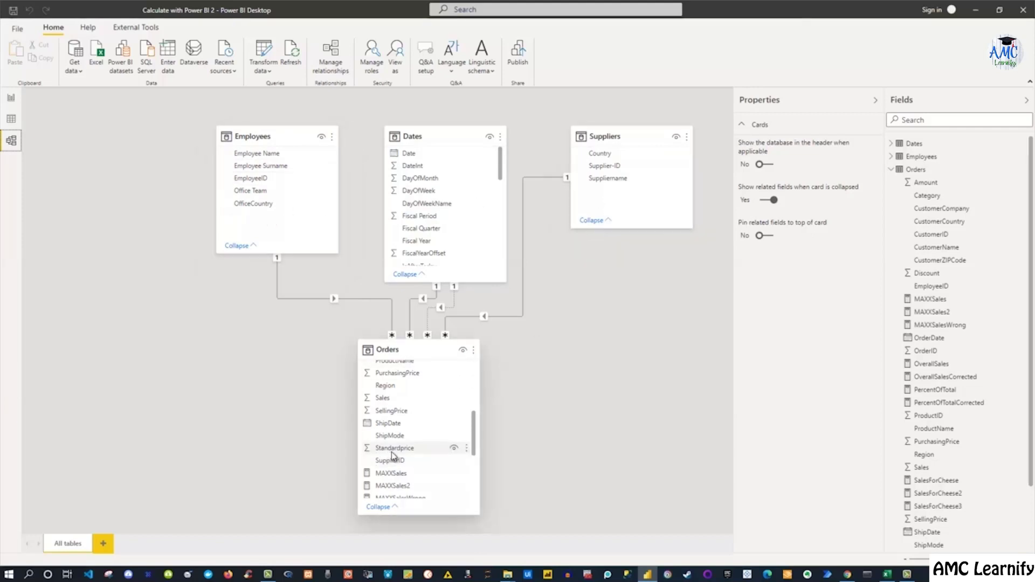
left_click(887, 574)
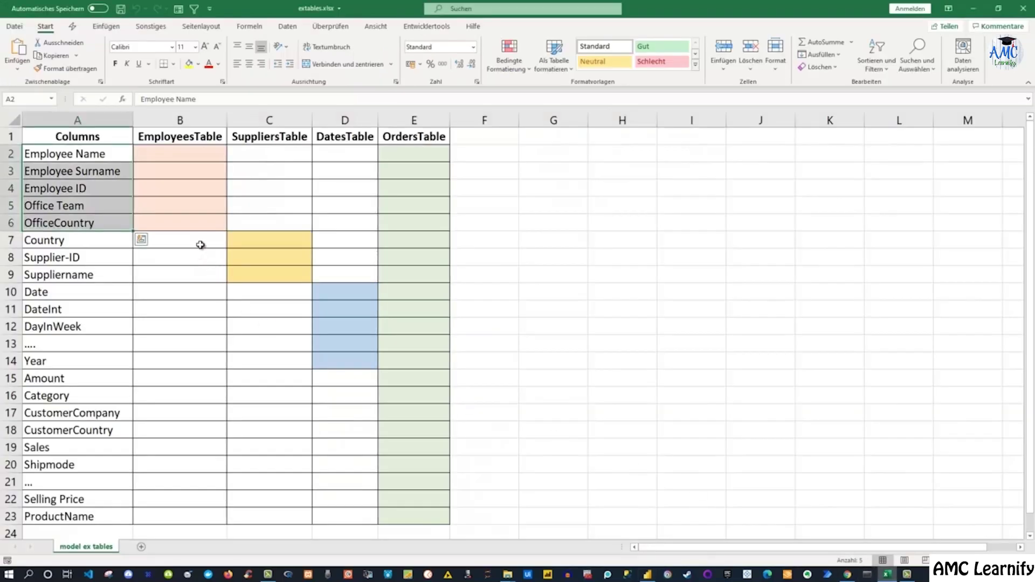
left_click_drag(151, 153, 153, 221)
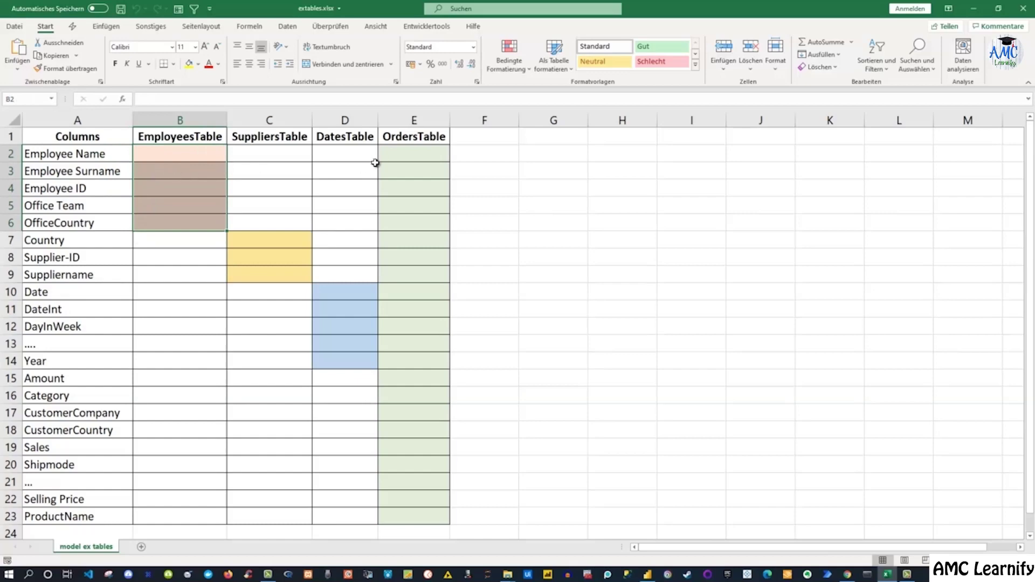
left_click_drag(162, 136, 411, 512)
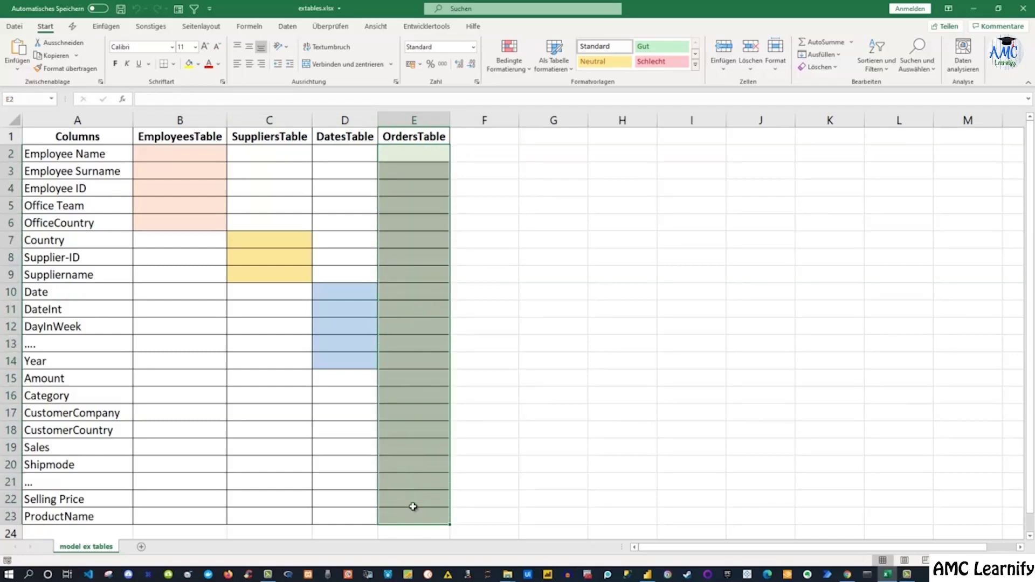
left_click(397, 151)
left_click_drag(416, 153, 416, 270)
left_click_drag(277, 241, 278, 270)
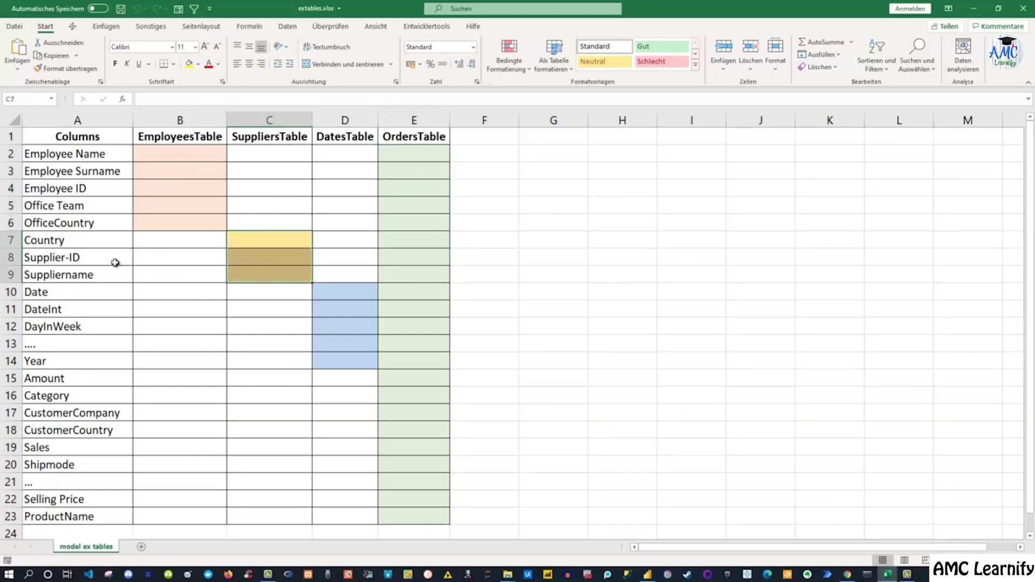
left_click_drag(427, 238, 425, 292)
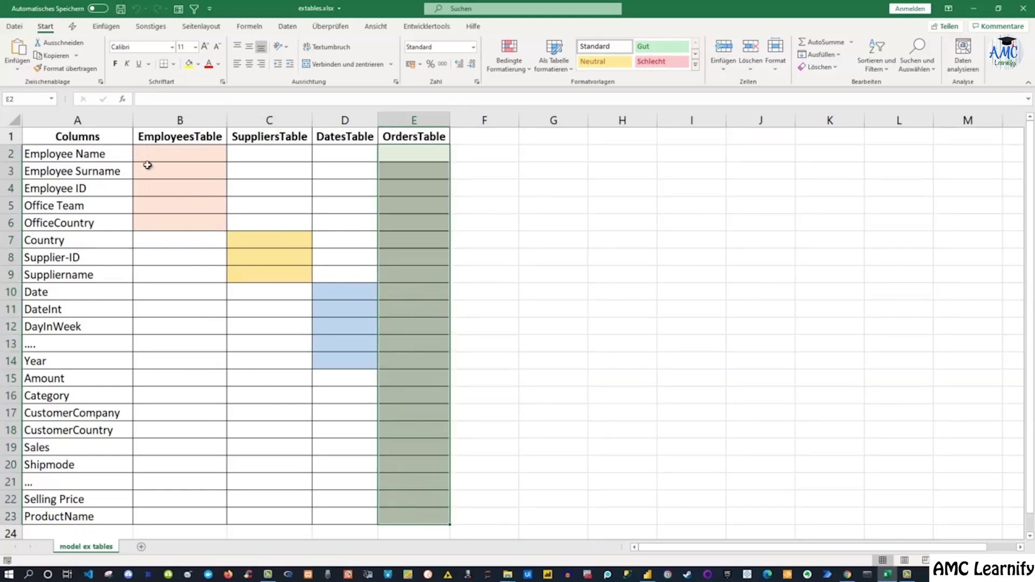
left_click_drag(144, 156, 166, 222)
left_click_drag(414, 239, 425, 273)
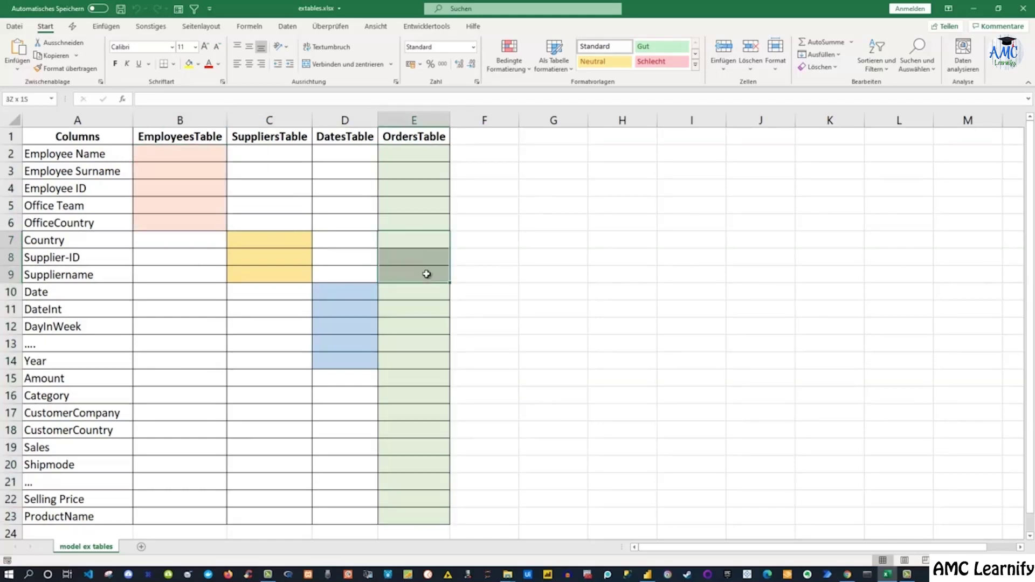
left_click_drag(336, 289, 341, 358)
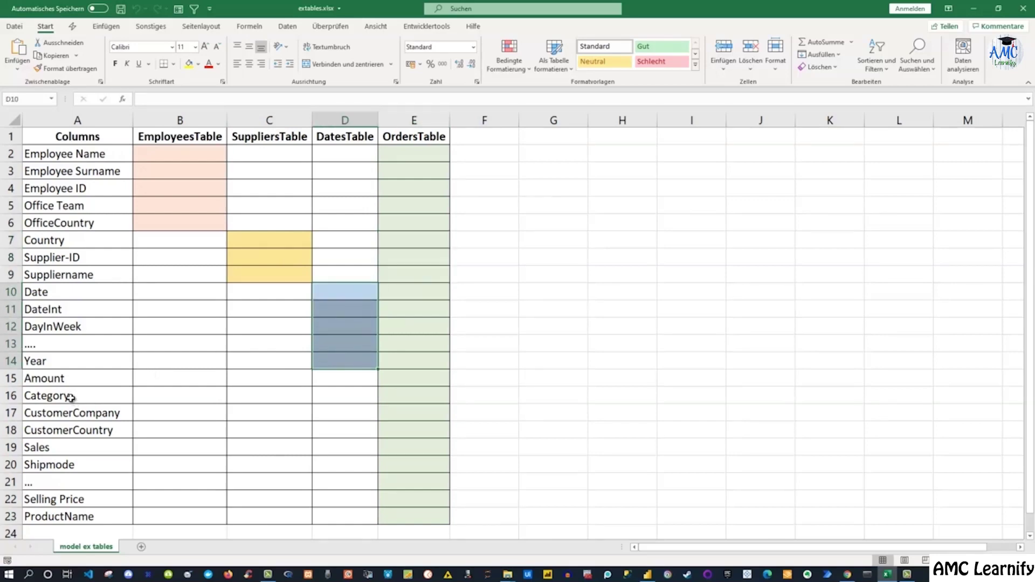
left_click_drag(71, 398, 65, 510)
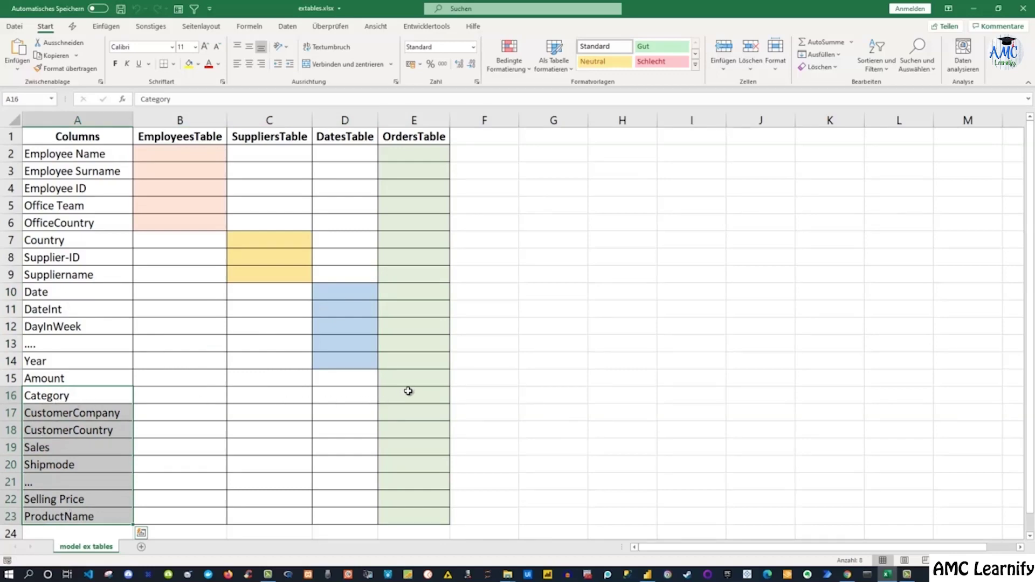
left_click_drag(408, 390, 406, 510)
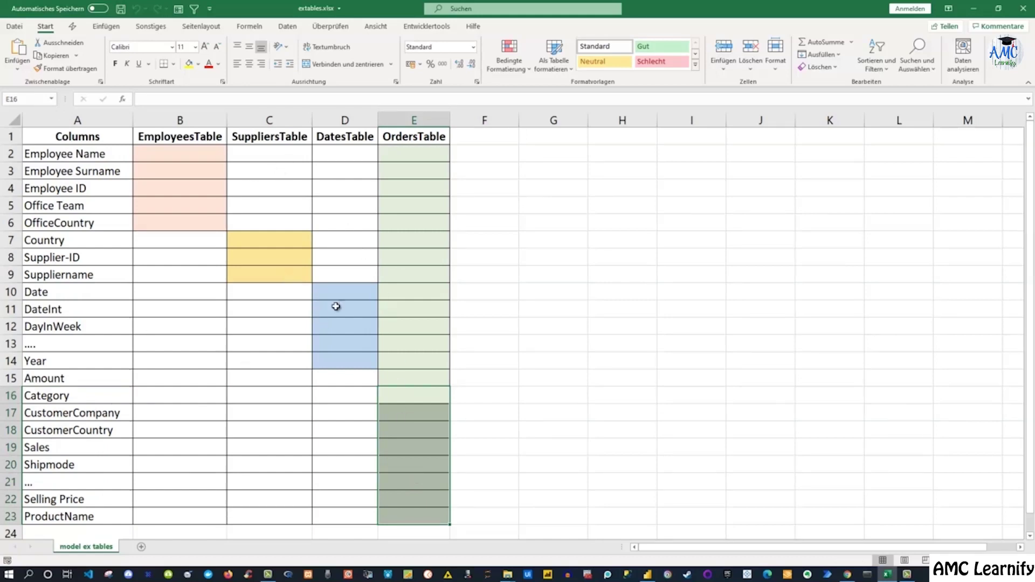
left_click(647, 576)
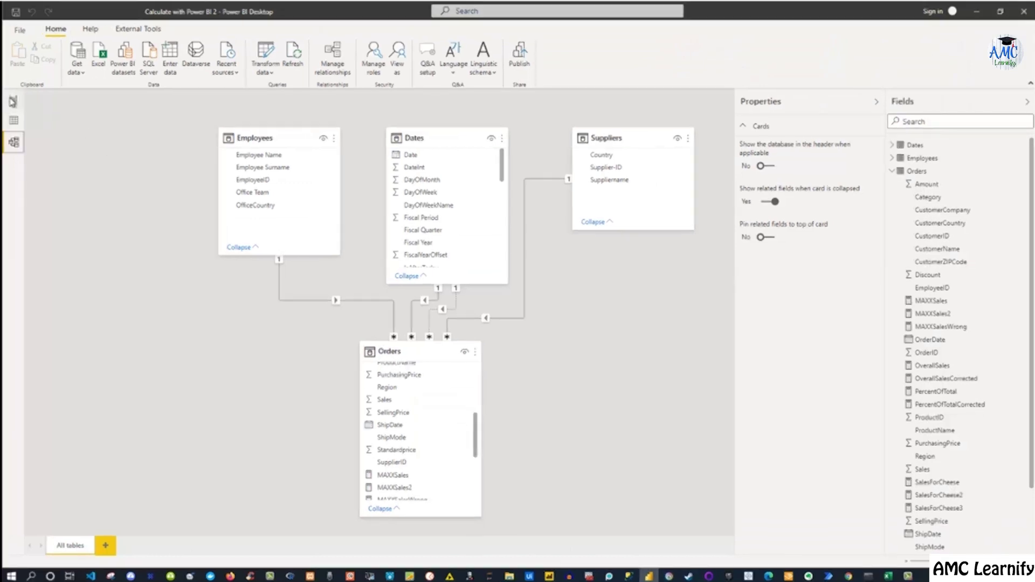
In Report view, create a table visual listing Employees' Employee Name values.
left_click(12, 102)
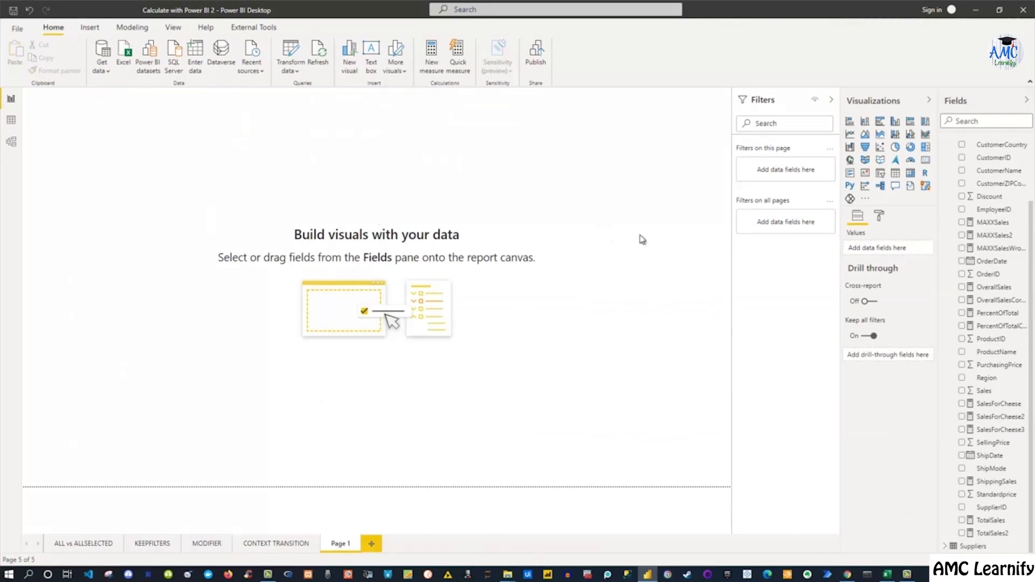
scroll(966, 208, "up", 3)
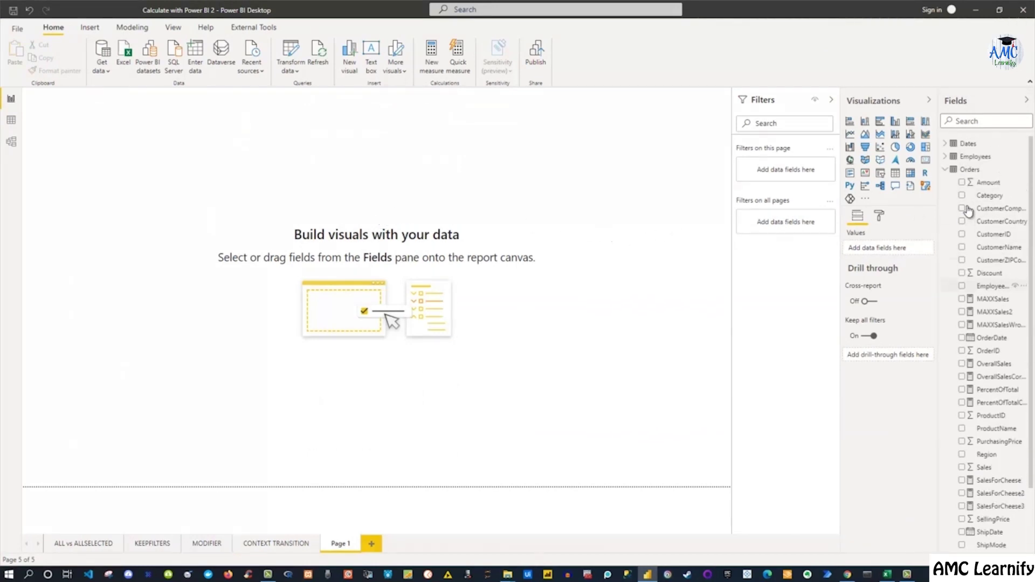
left_click(953, 158)
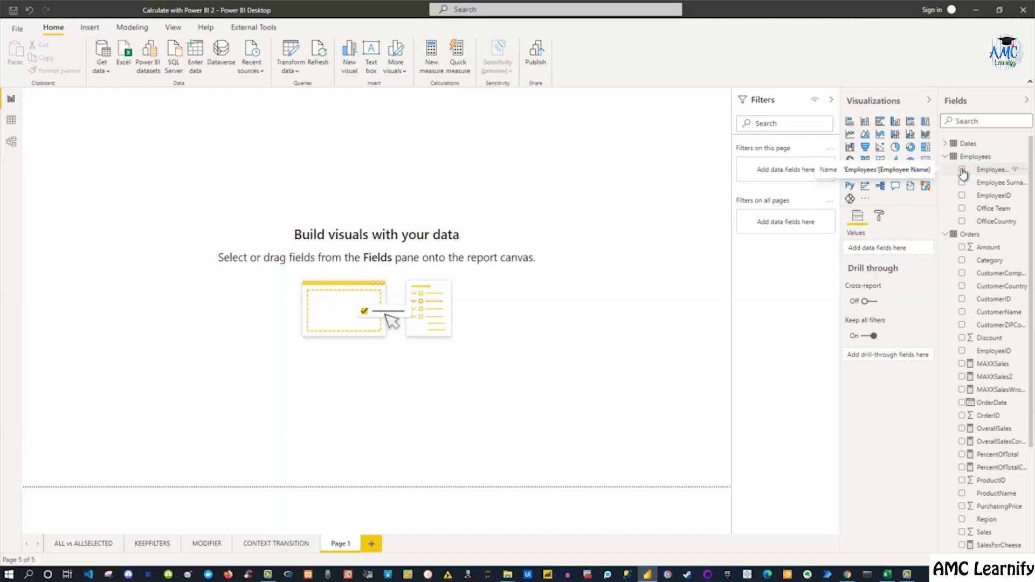
left_click(962, 170)
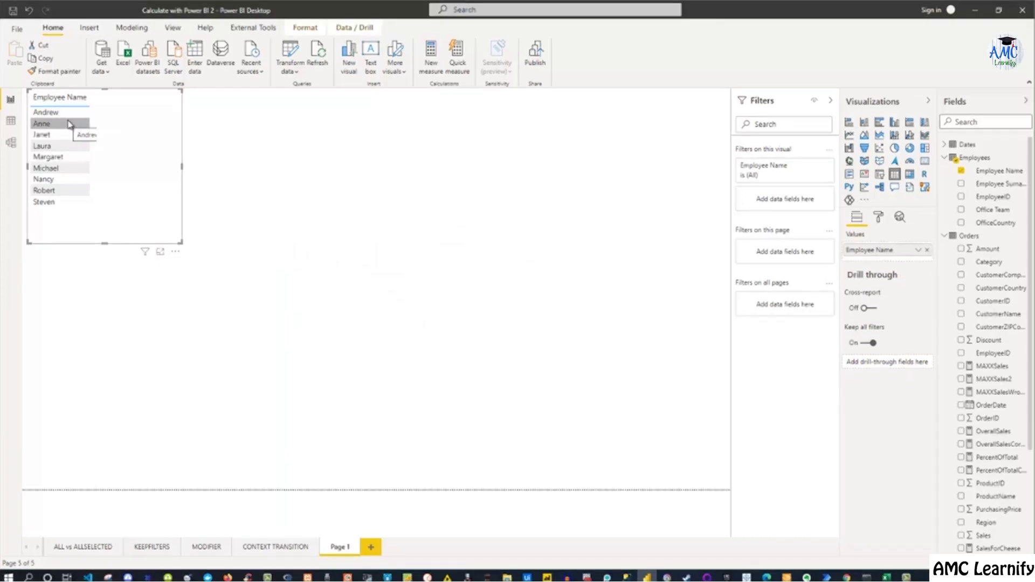
Set the Employee Name table's Values text size to 15 pt.
left_click(878, 217)
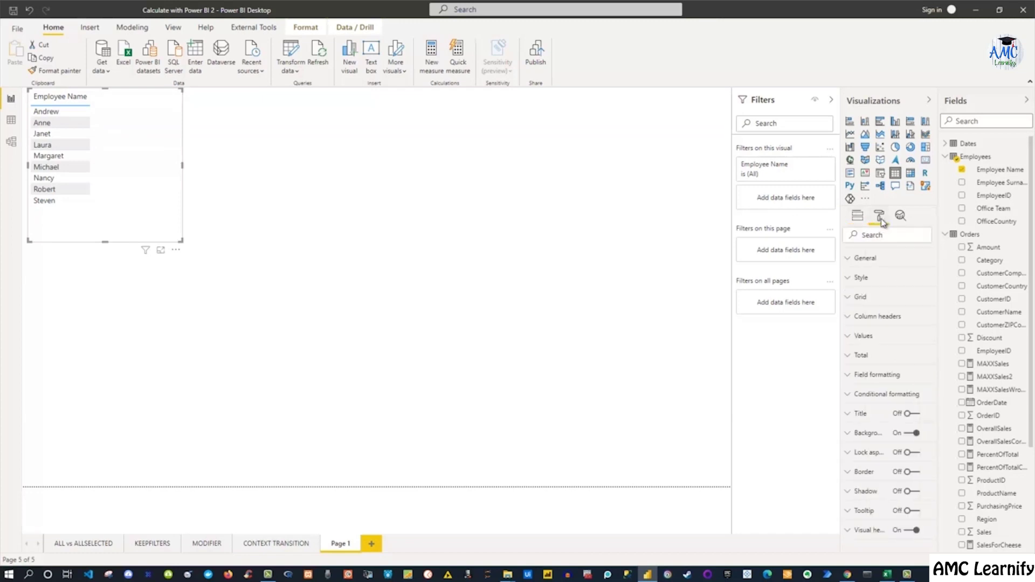
left_click(852, 337)
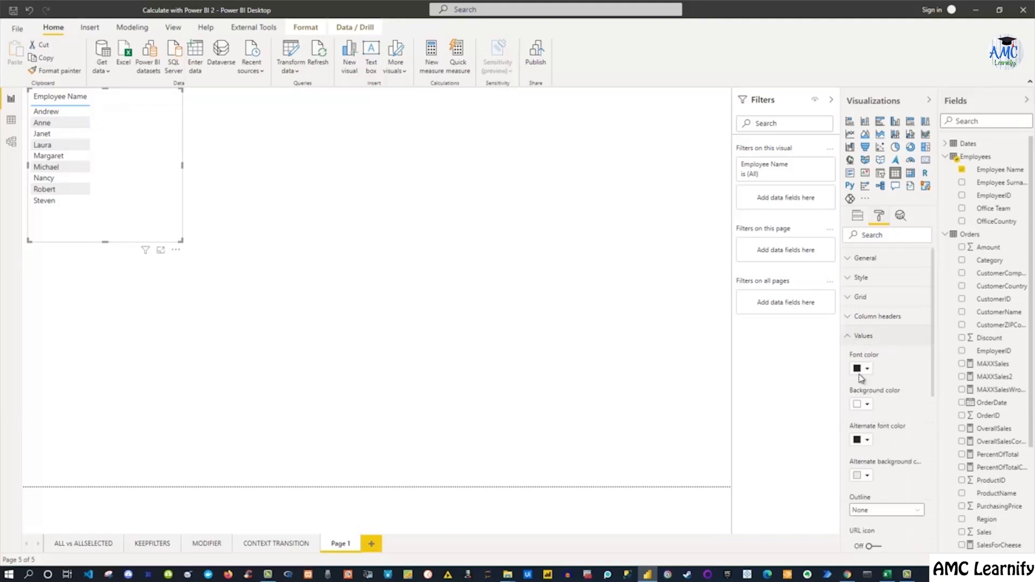
scroll(895, 520, "down", 5)
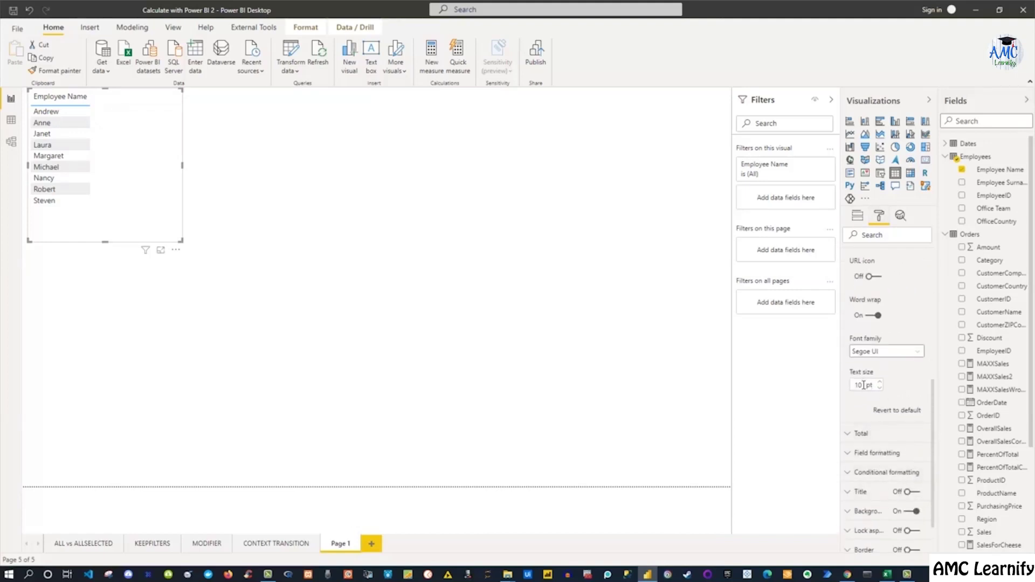
left_click_drag(863, 385, 844, 385)
type("15")
key("Return")
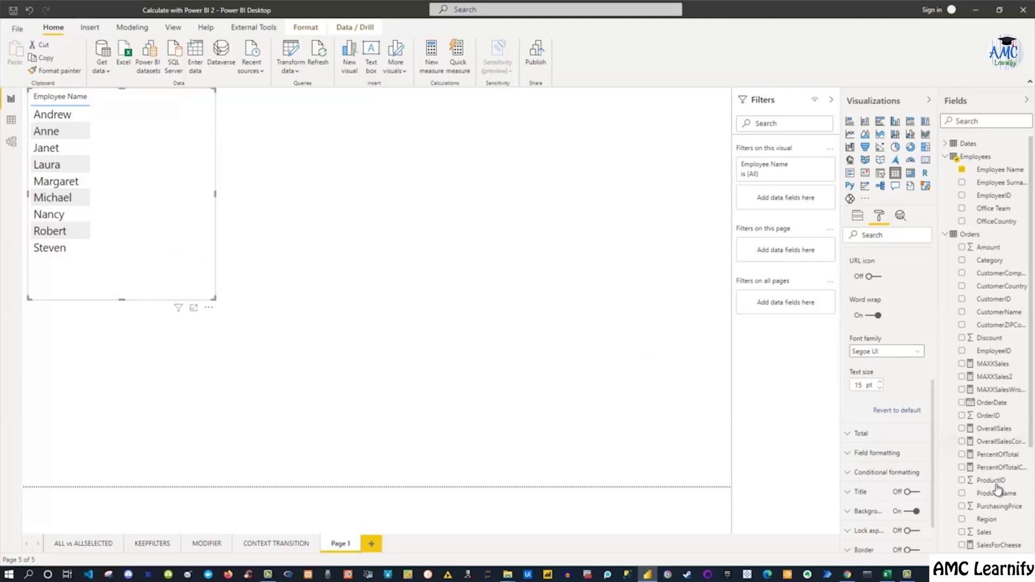
scroll(991, 510, "down", 3)
scroll(991, 512, "down", 1)
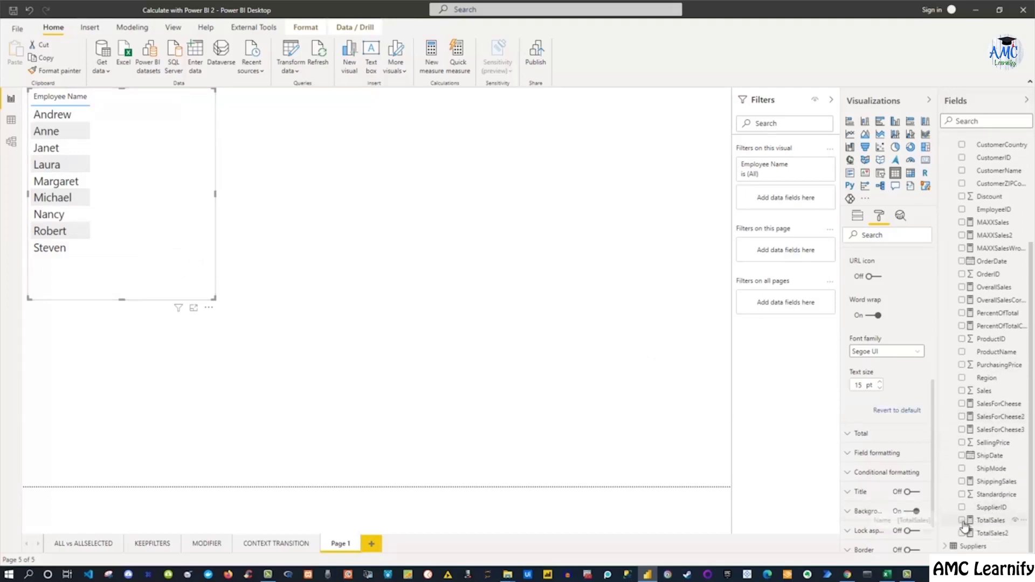
Add TotalSales as a second column to the employee table and widen the visual.
left_click(962, 521)
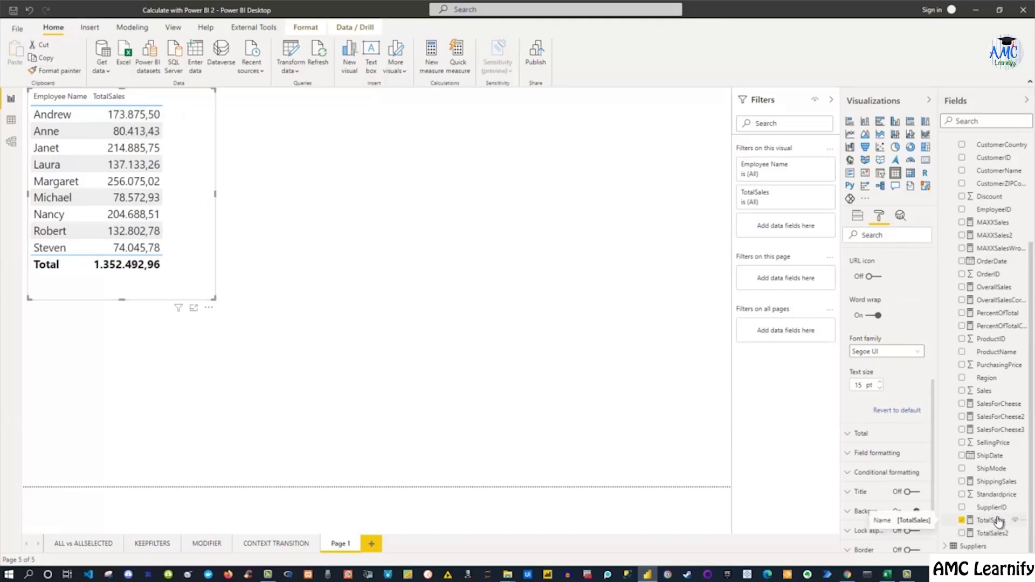
scroll(1004, 494, "up", 5)
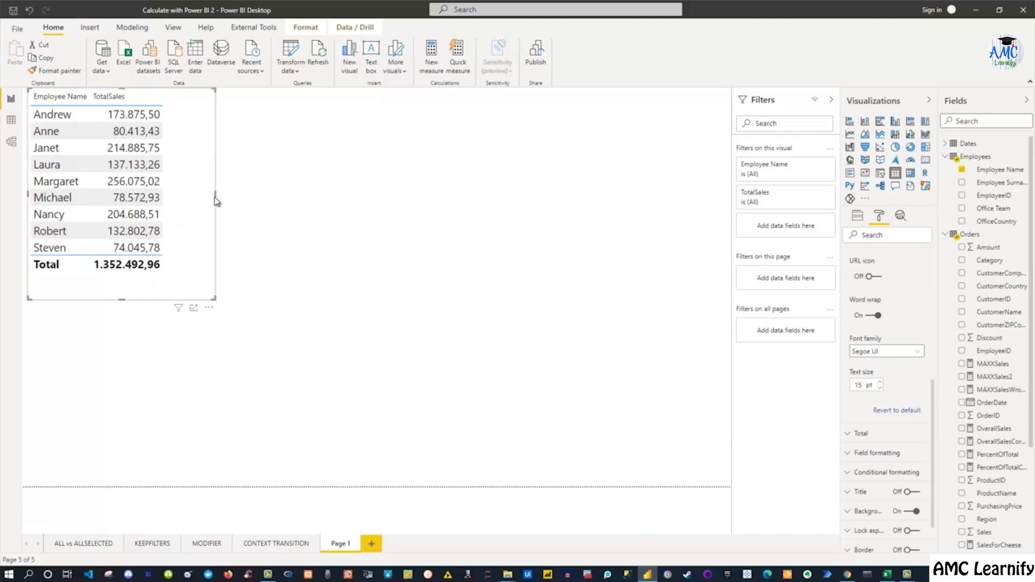
left_click_drag(215, 196, 296, 197)
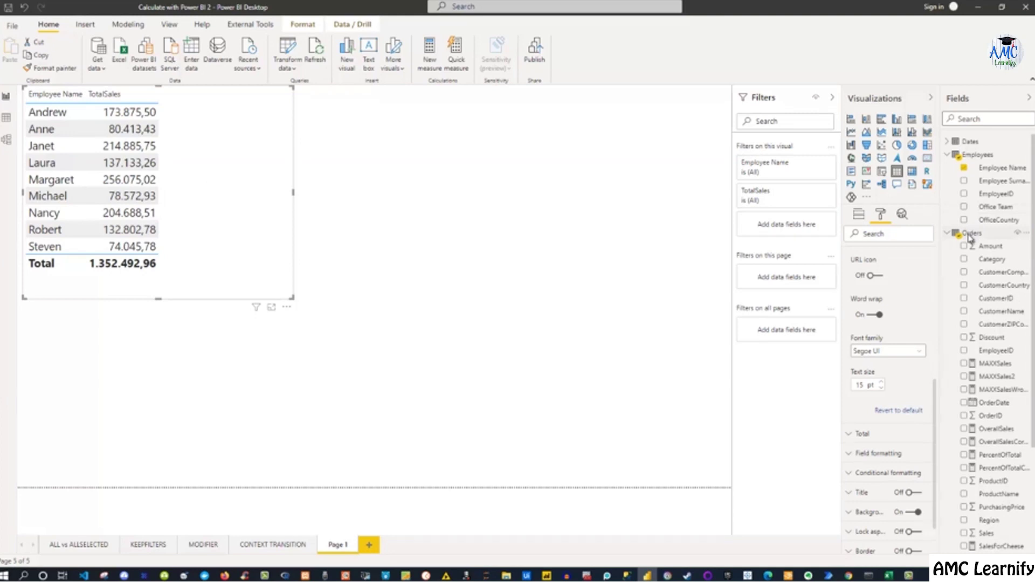
Start a new Orders measure, entering TotalEmployeeSales = CALCULATE([TotalSales] with autocomplete.
right_click(969, 236)
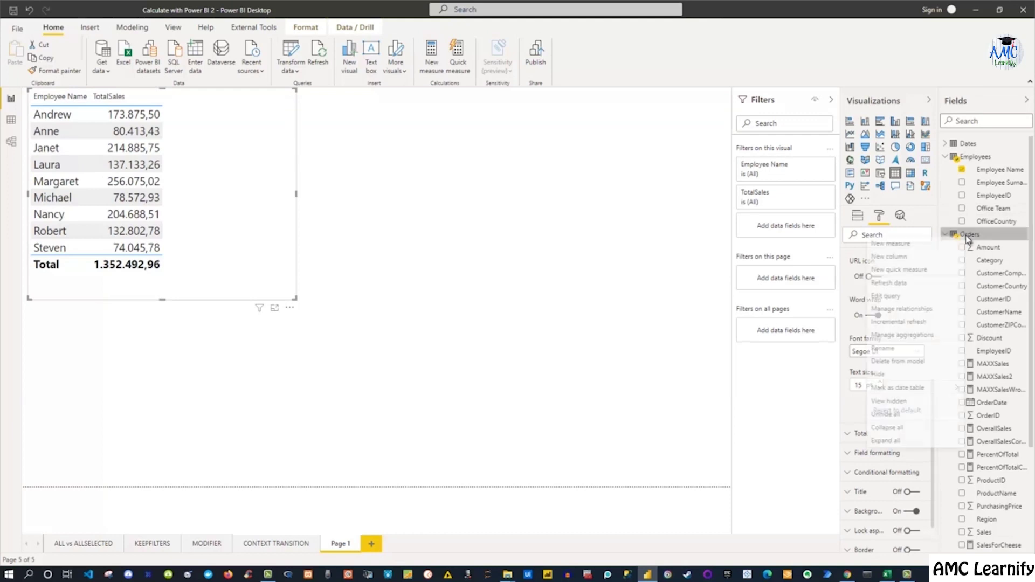
left_click(919, 248)
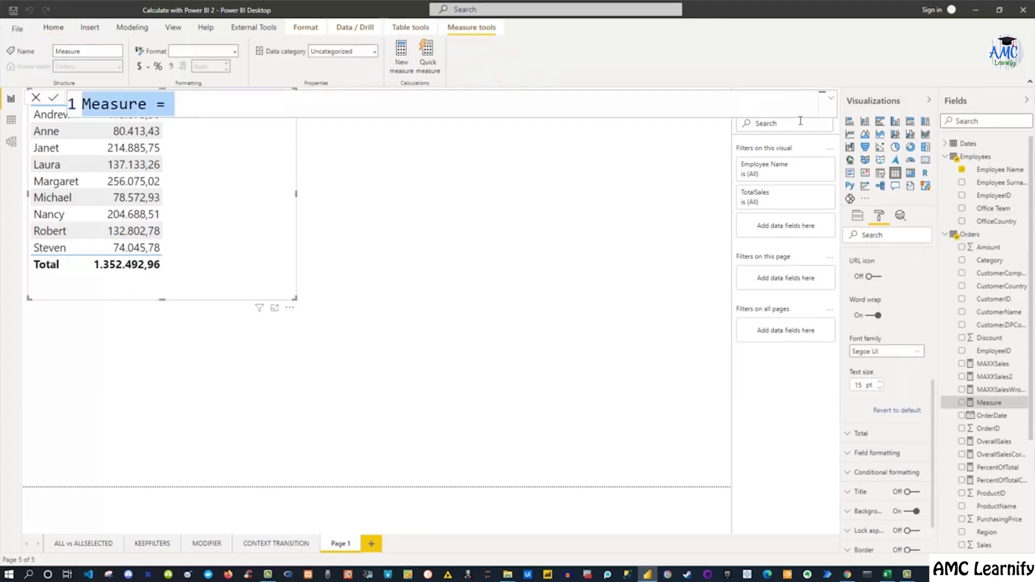
type("TotalEm")
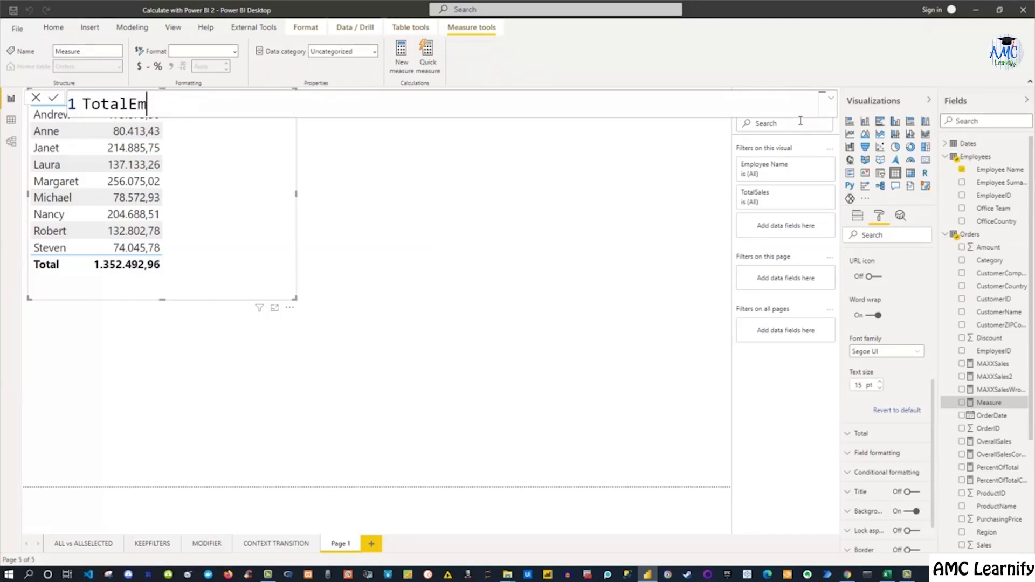
type("plo")
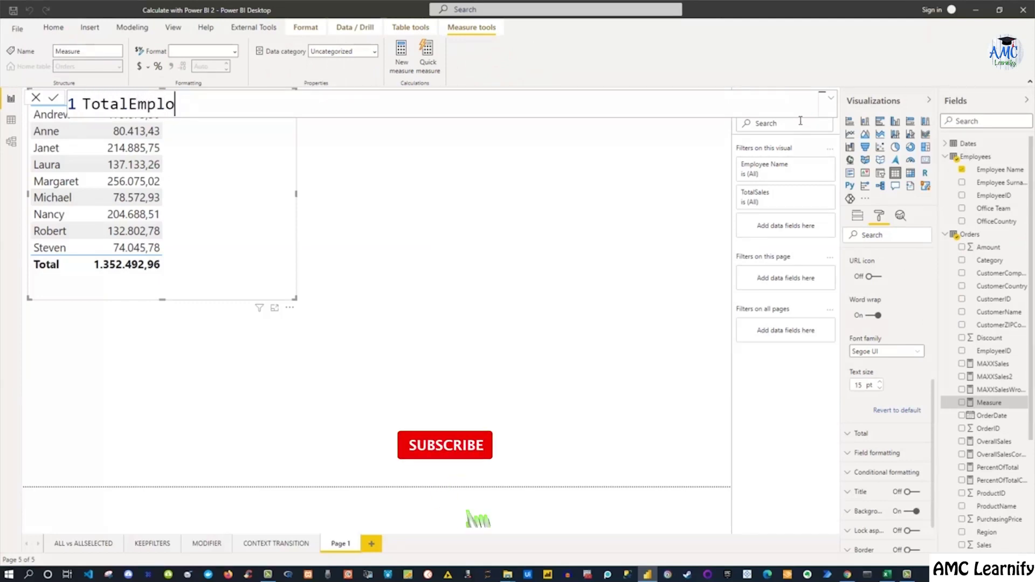
type("yeeSales = ")
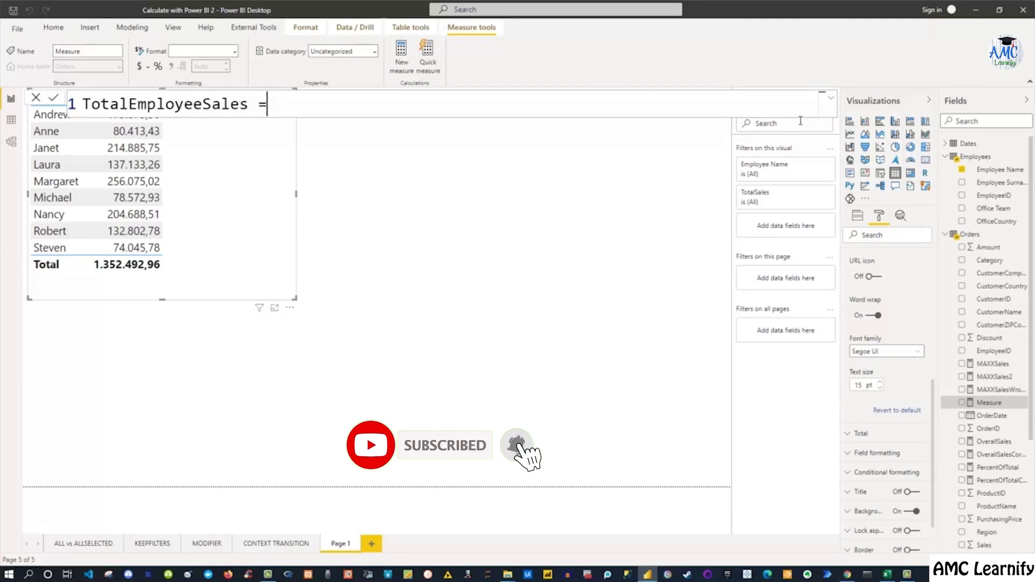
type("Calc")
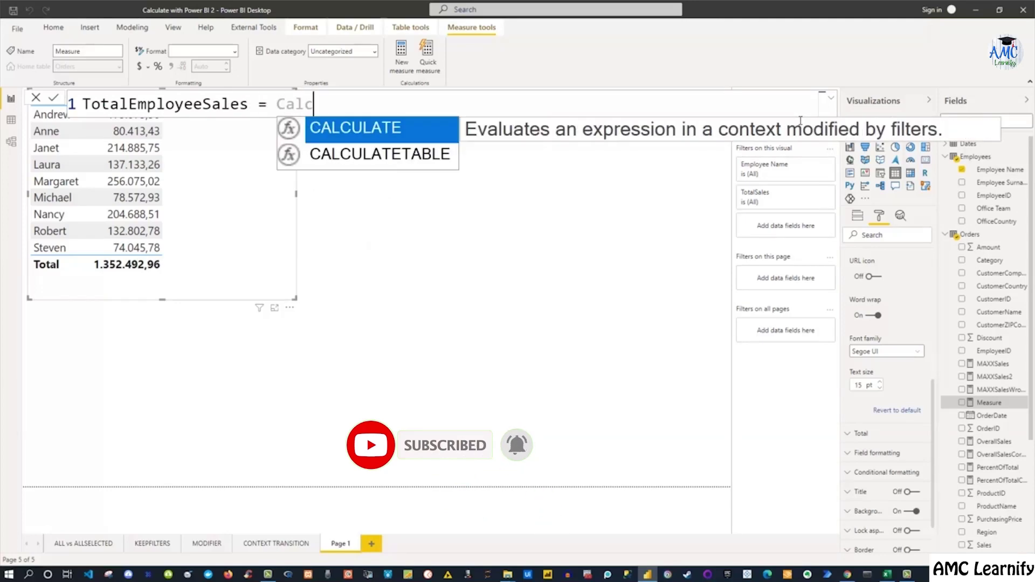
key("Tab")
type("Total")
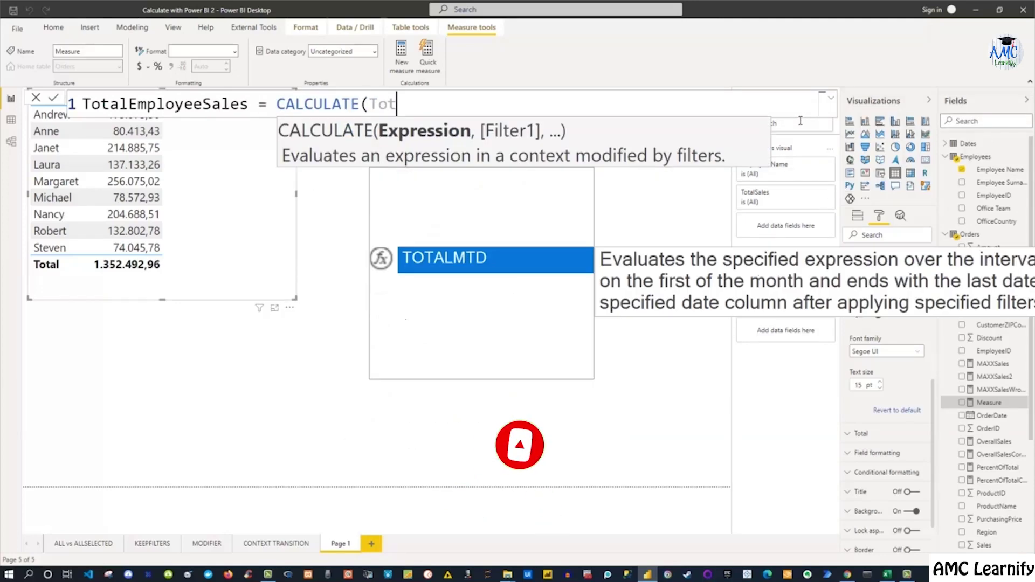
key("Down")
key("Down")
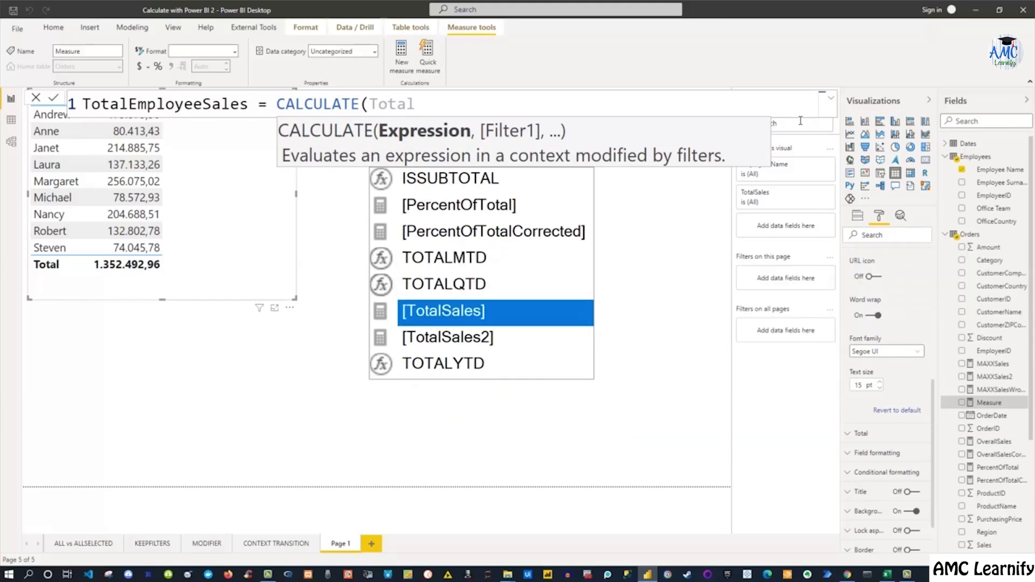
key("Tab")
Add the ALL(Employees[Employee Name]) filter argument to the TotalEmployeeSales formula.
type(",")
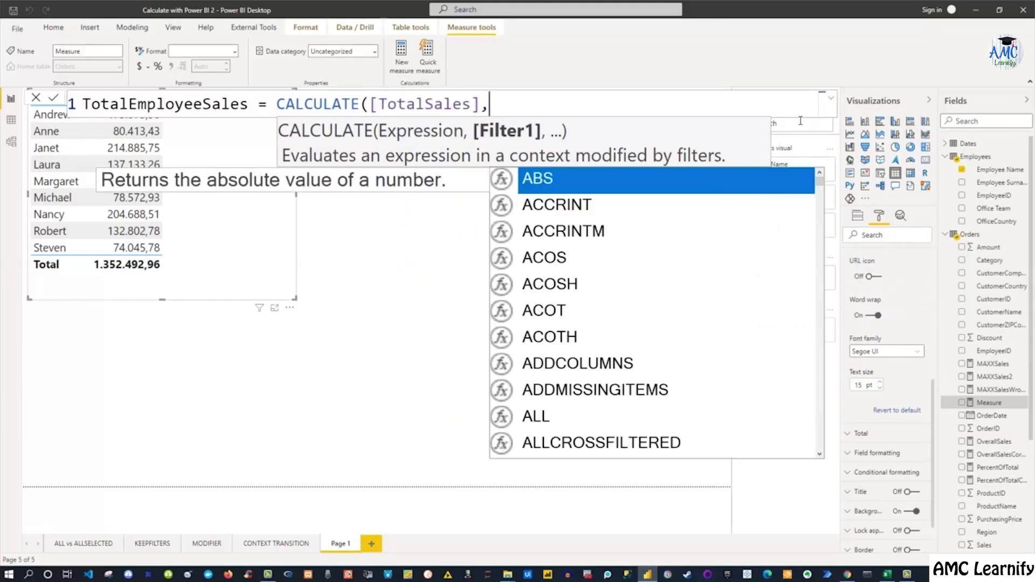
type("All")
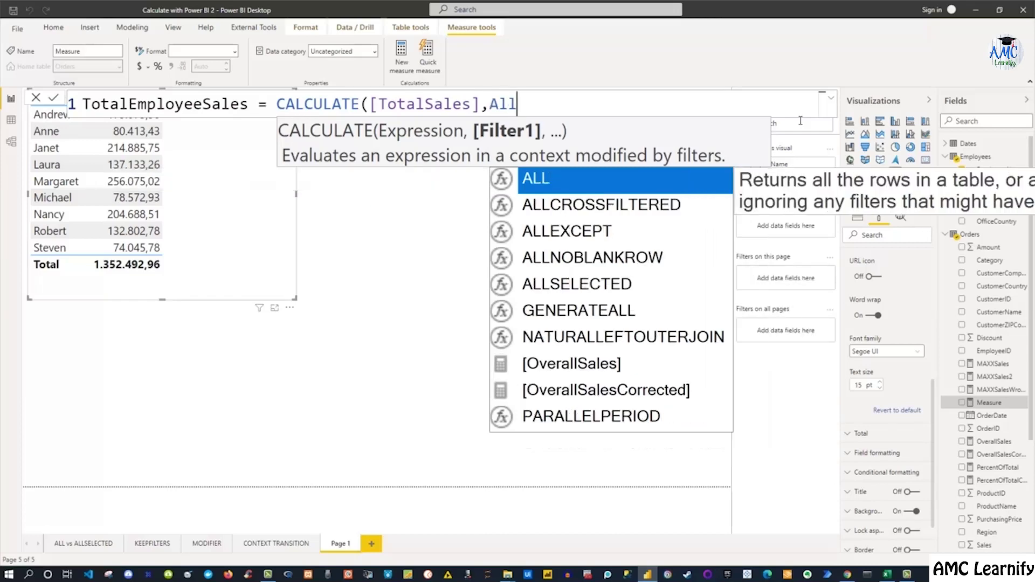
key("Tab")
type("Emp")
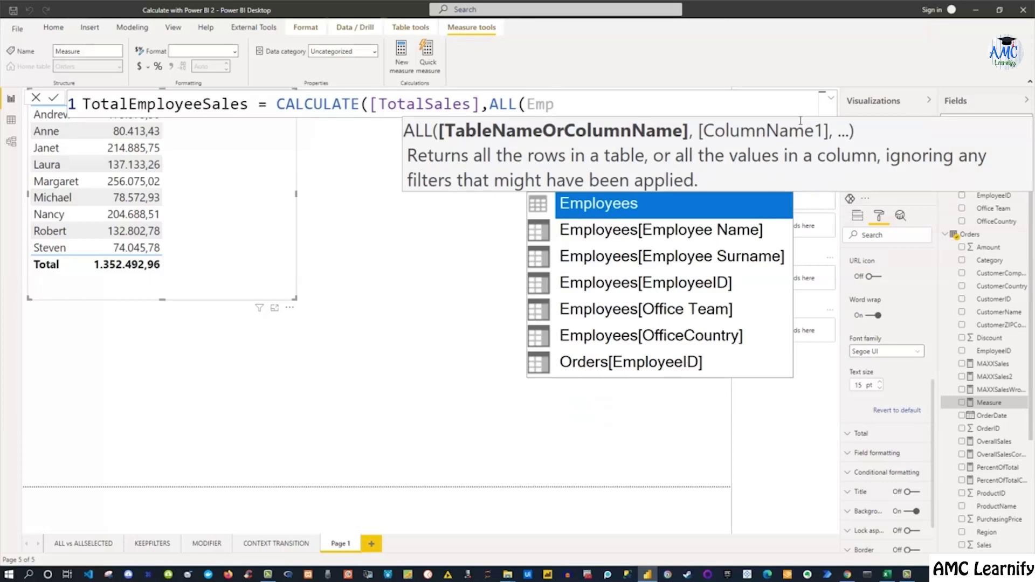
key("Down")
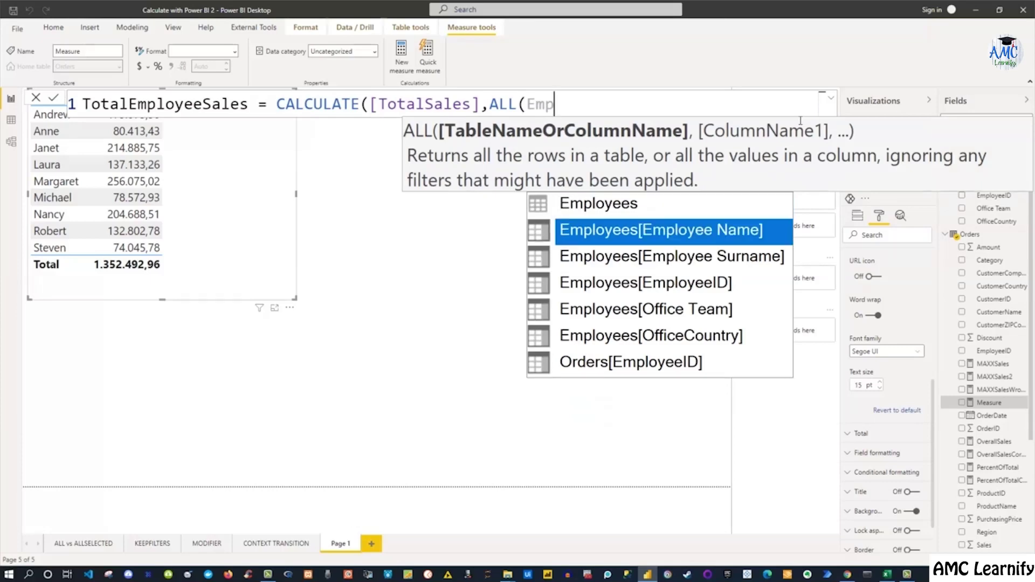
key("Tab")
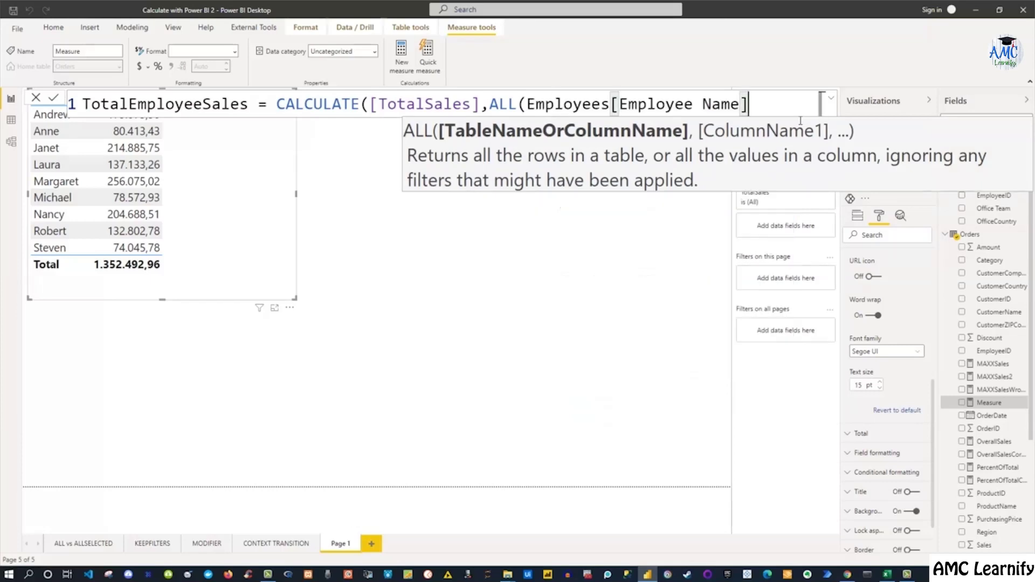
type(")")
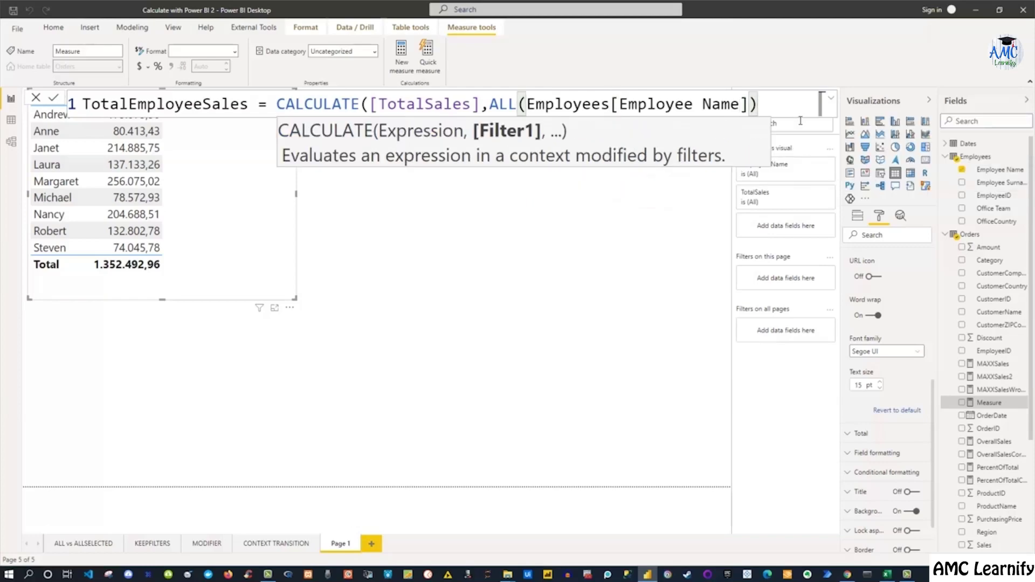
key("Left")
double_click(495, 99)
type("Filt")
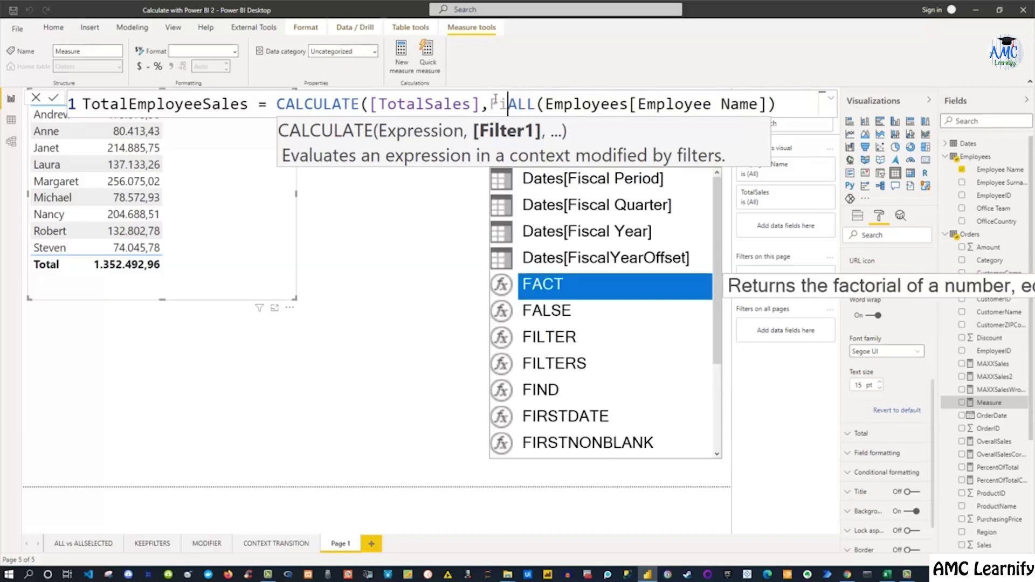
key("Tab")
type("(")
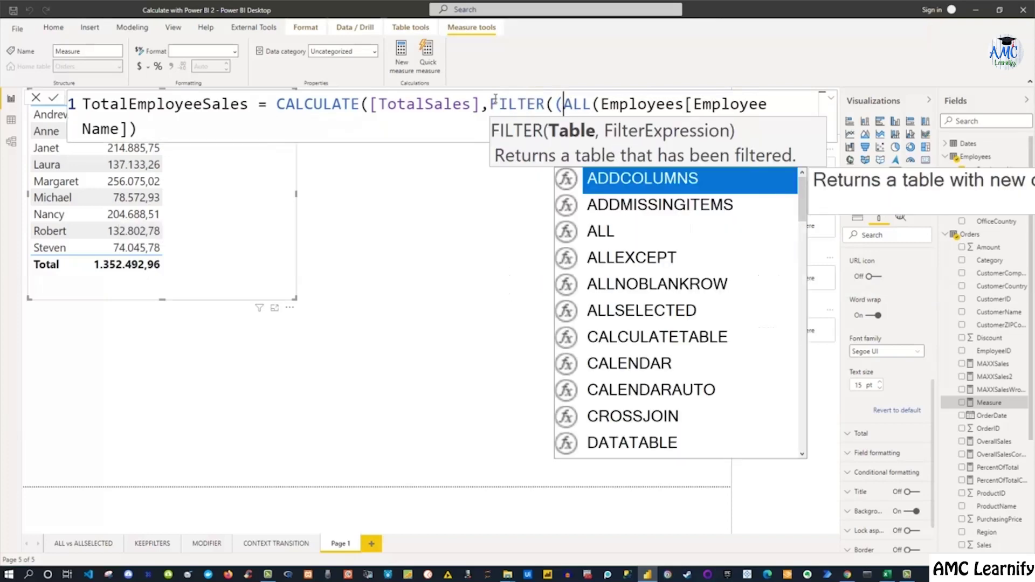
key("BackSpace")
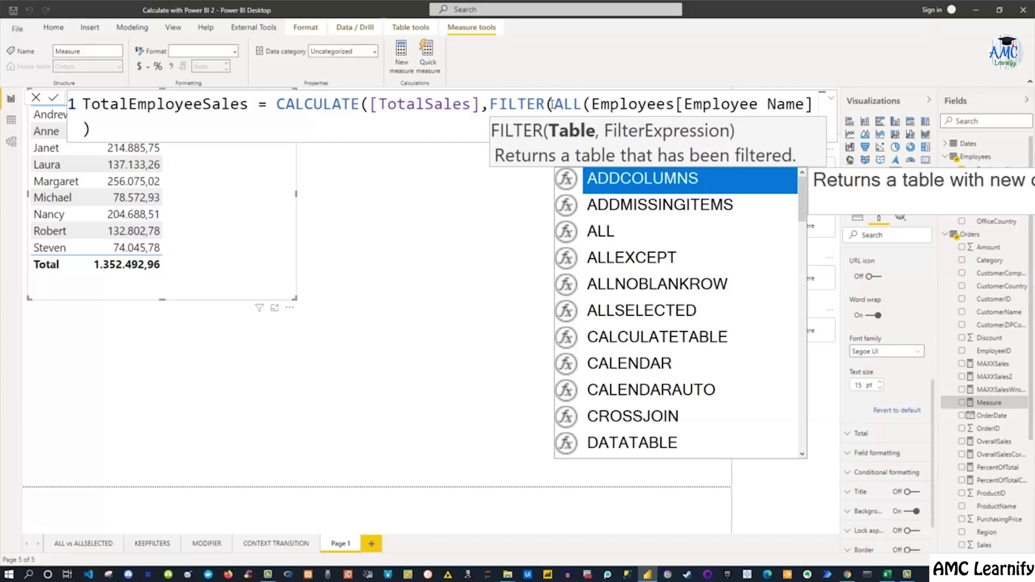
left_click_drag(554, 104, 489, 100)
key("BackSpace")
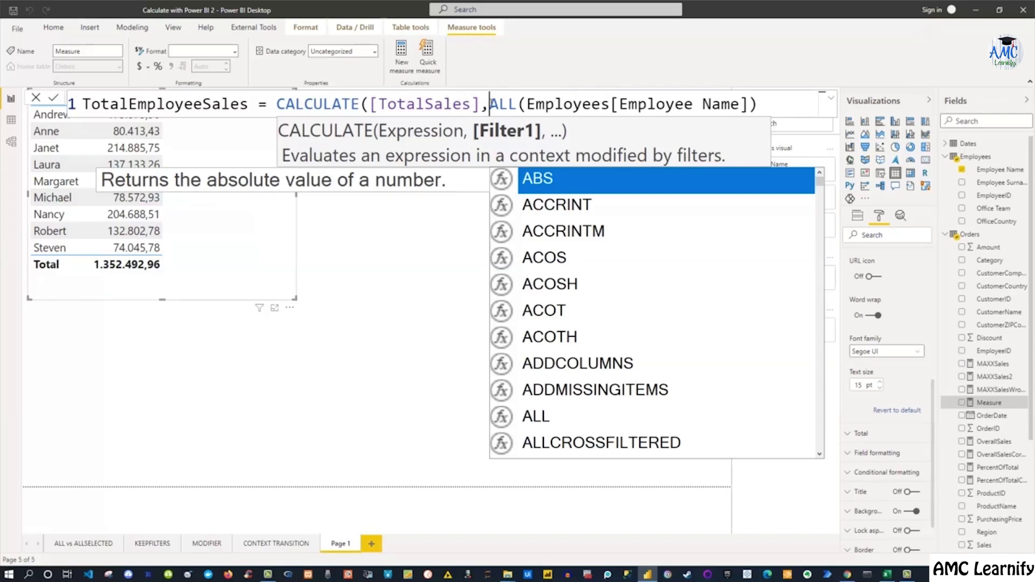
Close the final parenthesis to commit TotalEmployeeSales = CALCULATE([TotalSales],ALL(Employees[Employee Name])).
left_click(526, 103)
left_click(765, 104)
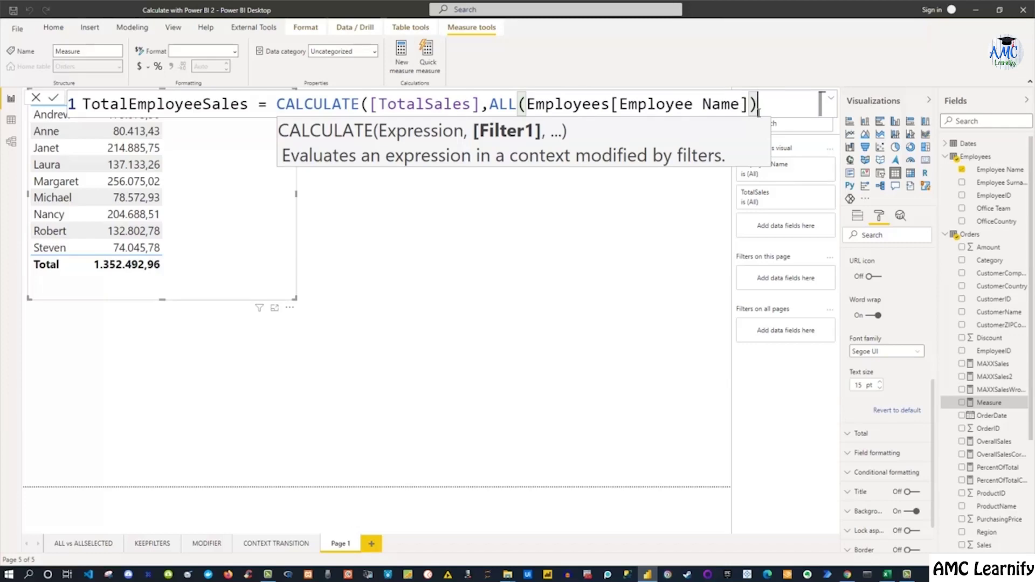
type(")")
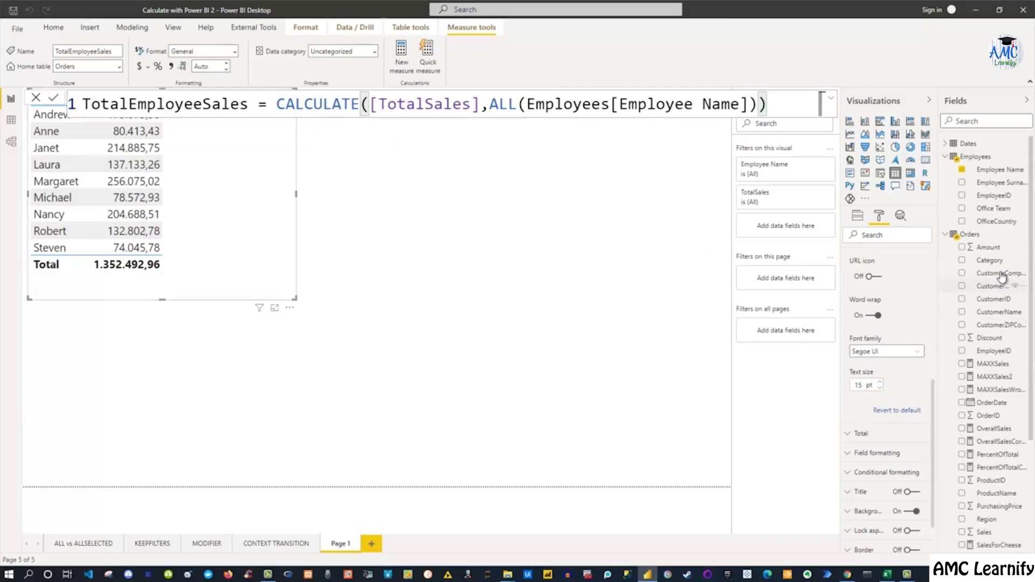
Add TotalEmployeeSales to the employee table, showing 1.352.492,96 per row, then deselect the visual.
scroll(1008, 331, "down", 3)
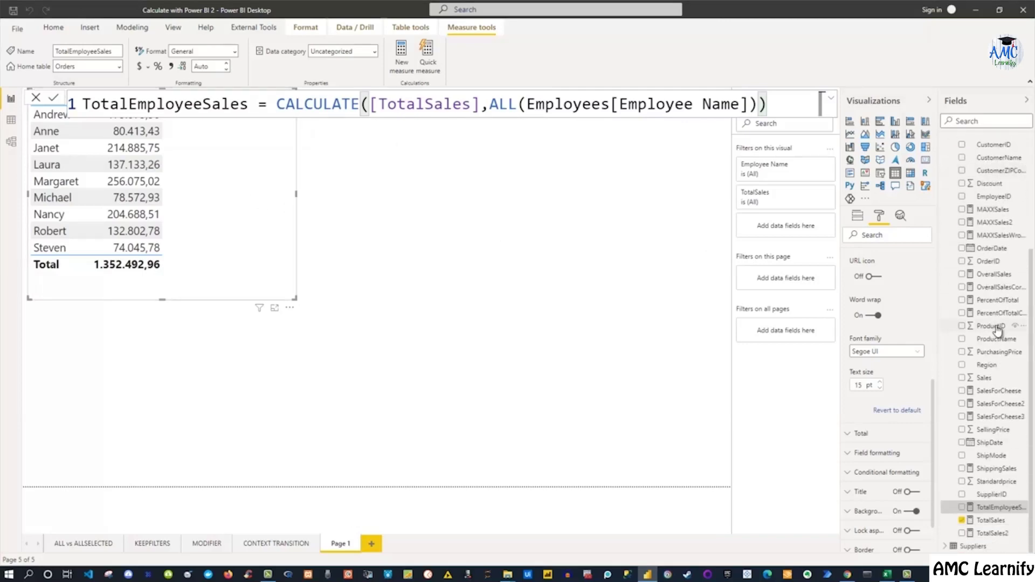
left_click(962, 508)
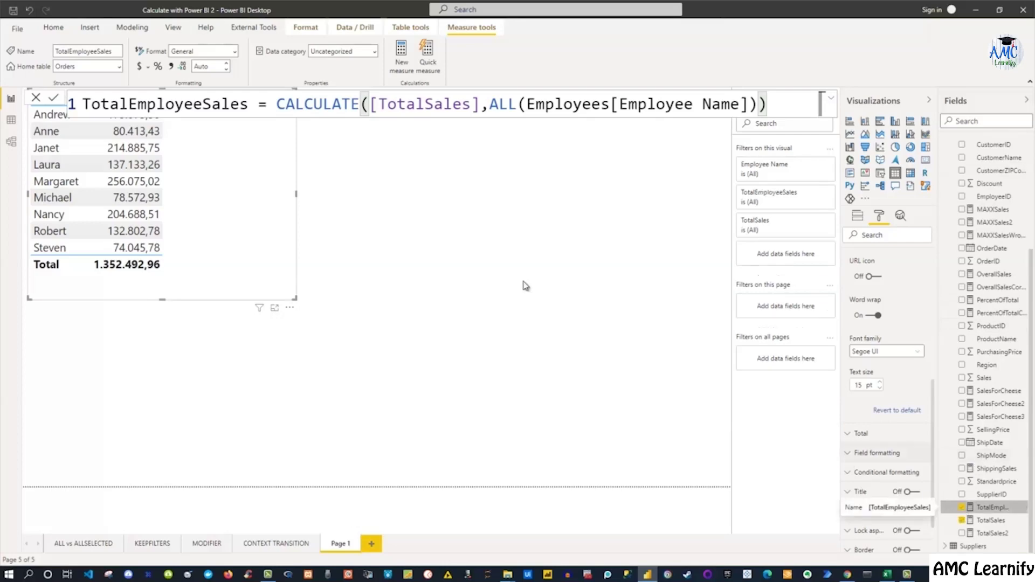
left_click(308, 189)
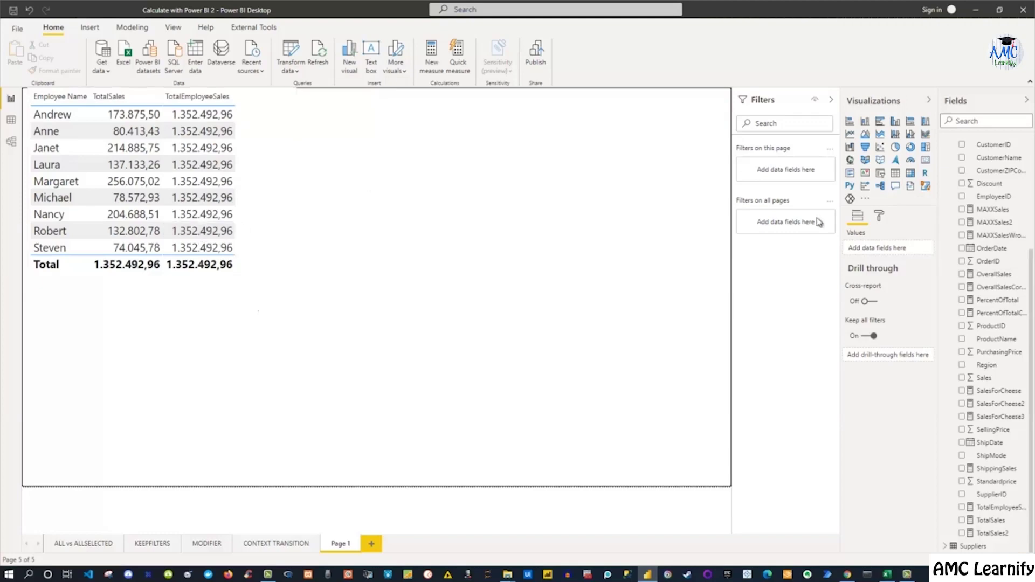
scroll(997, 233, "up", 3)
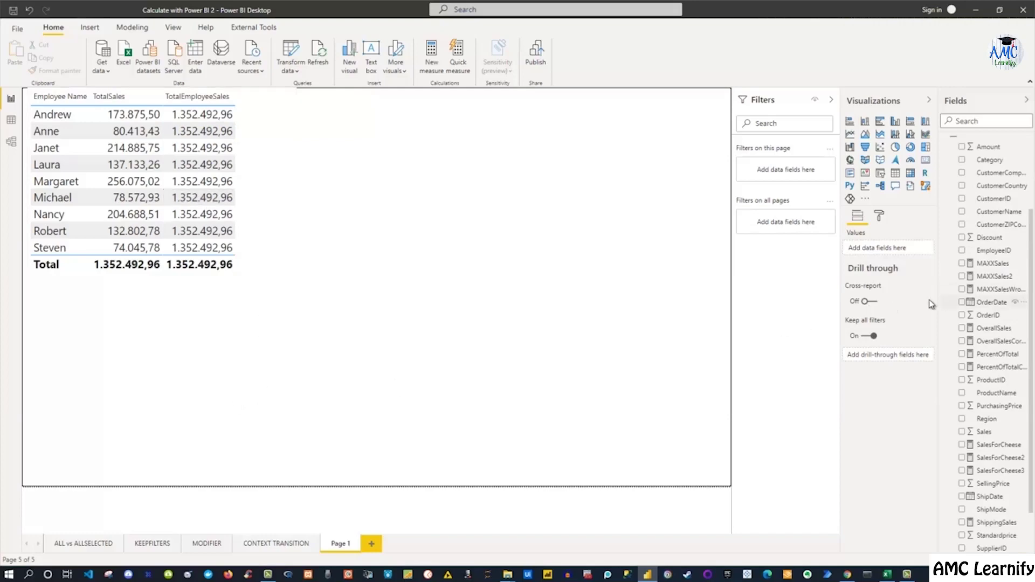
scroll(997, 281, "up", 3)
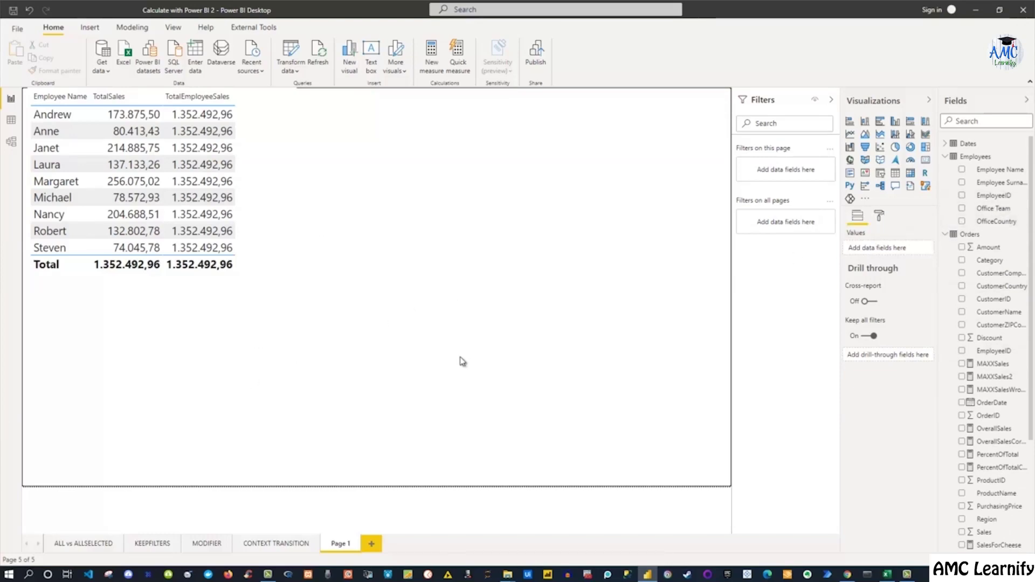
Build an OfficeCountry table visual listing UK and USA, with values at 15 pt text.
left_click(962, 222)
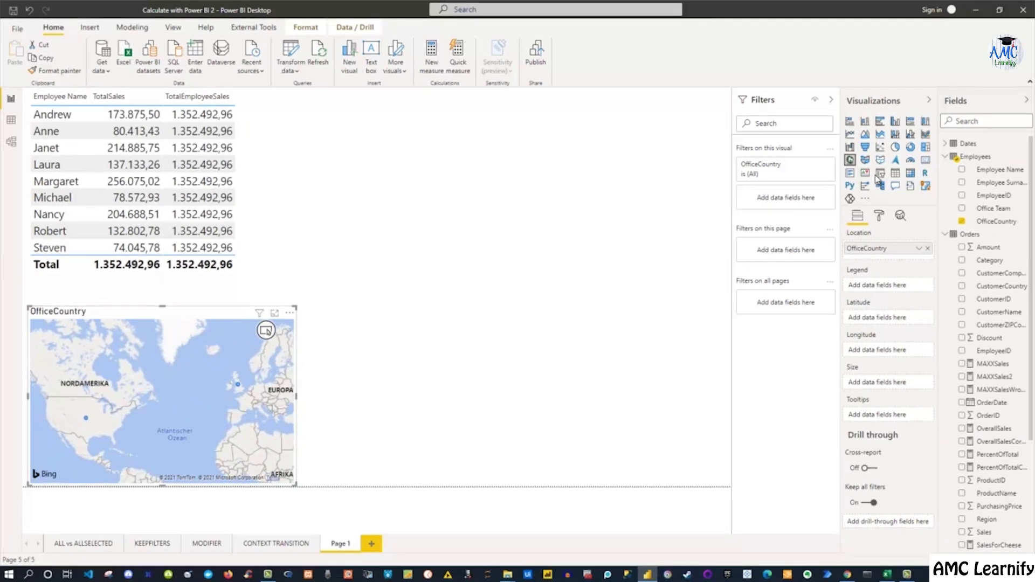
left_click(895, 173)
left_click(878, 216)
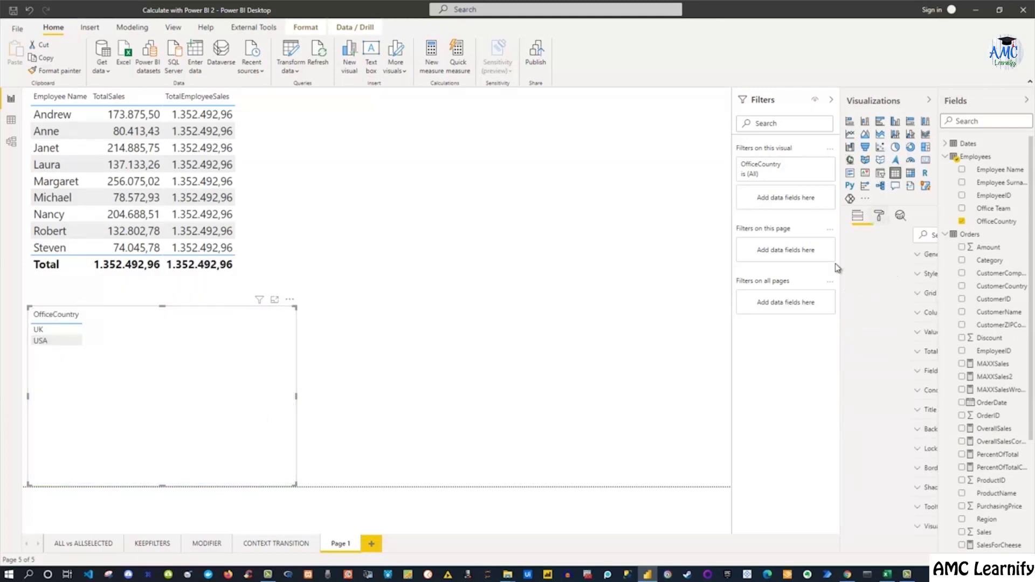
left_click(852, 336)
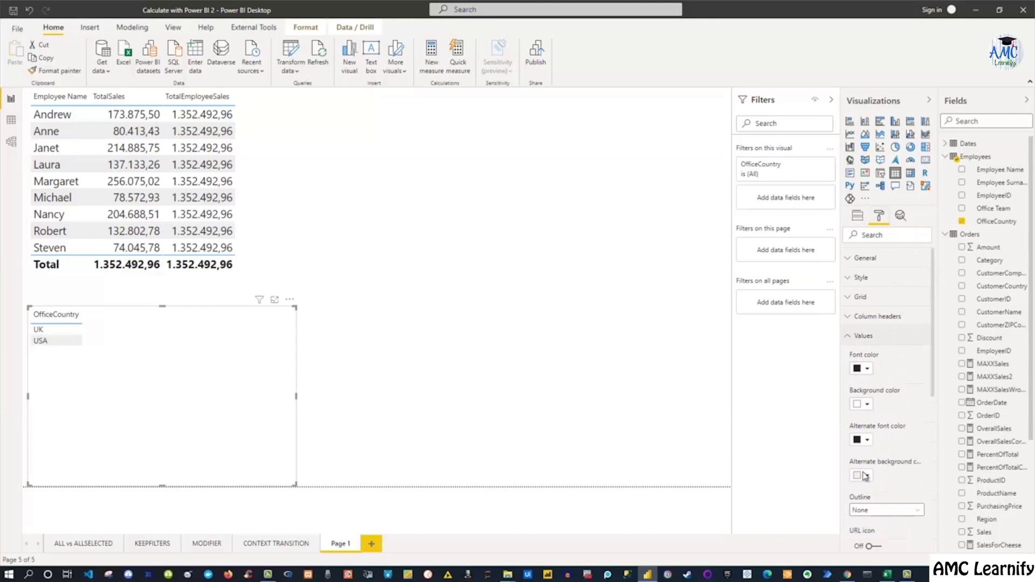
scroll(868, 491, "down", 3)
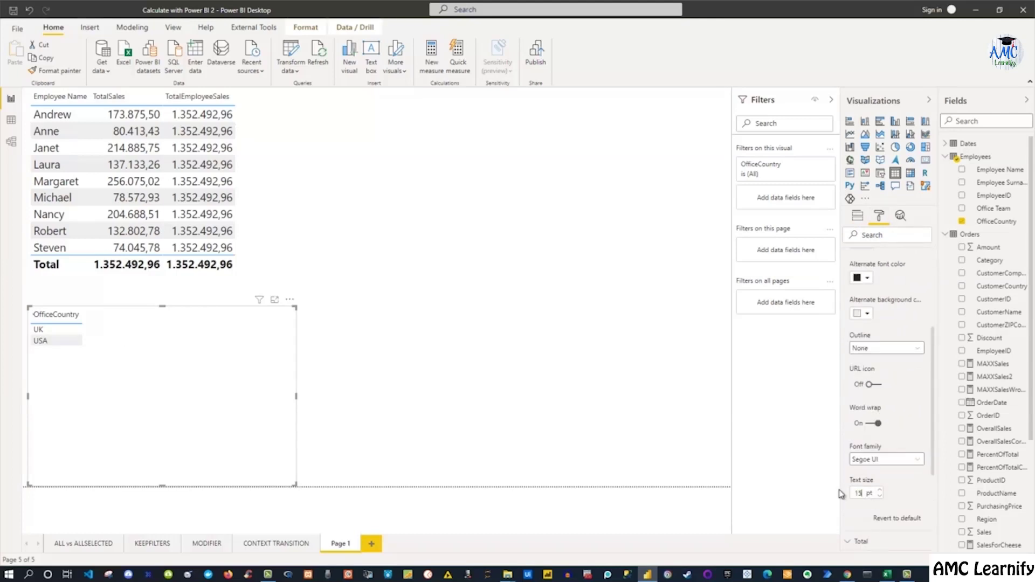
key("Return")
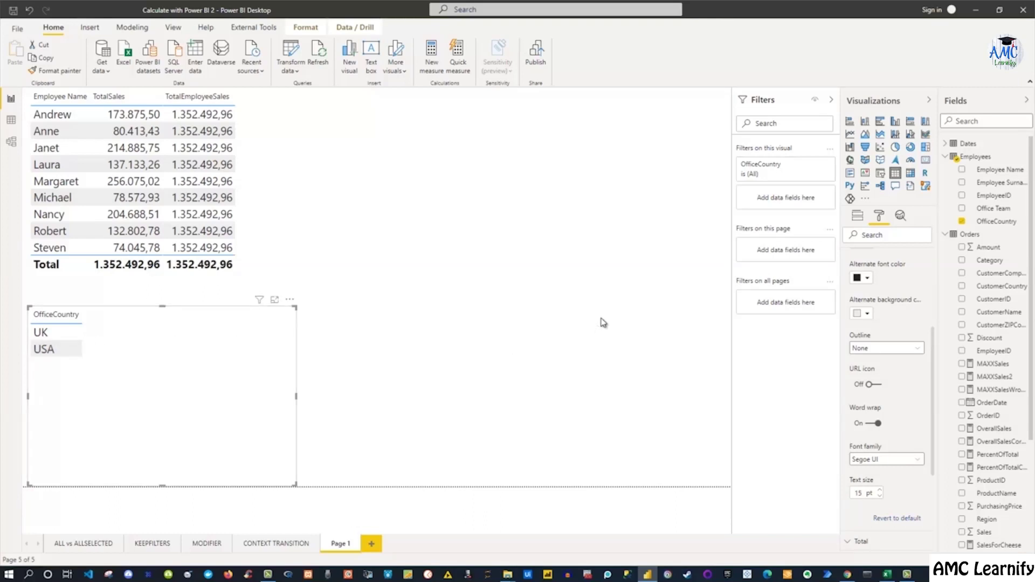
scroll(987, 469, "down", 1)
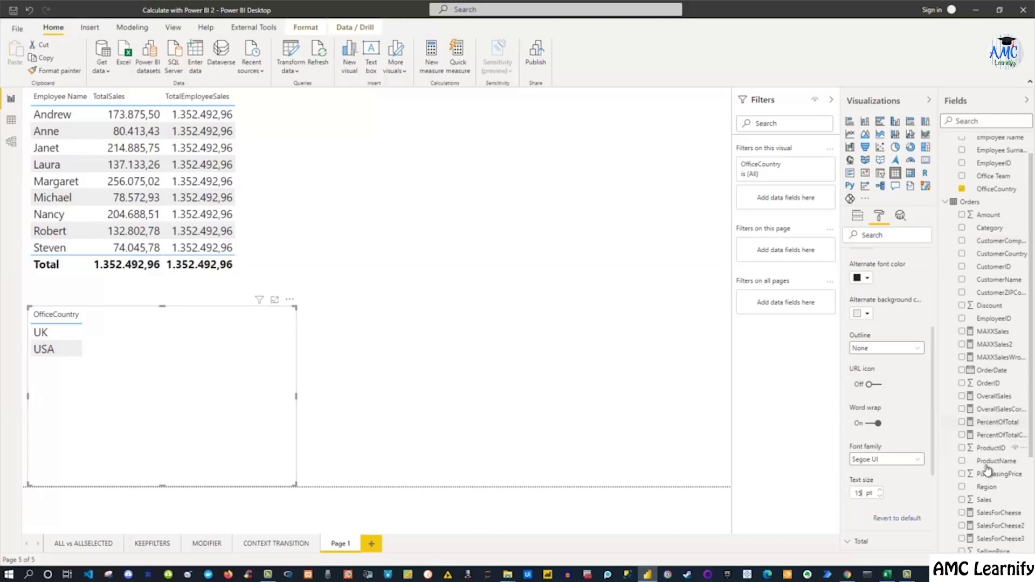
scroll(987, 469, "down", 2)
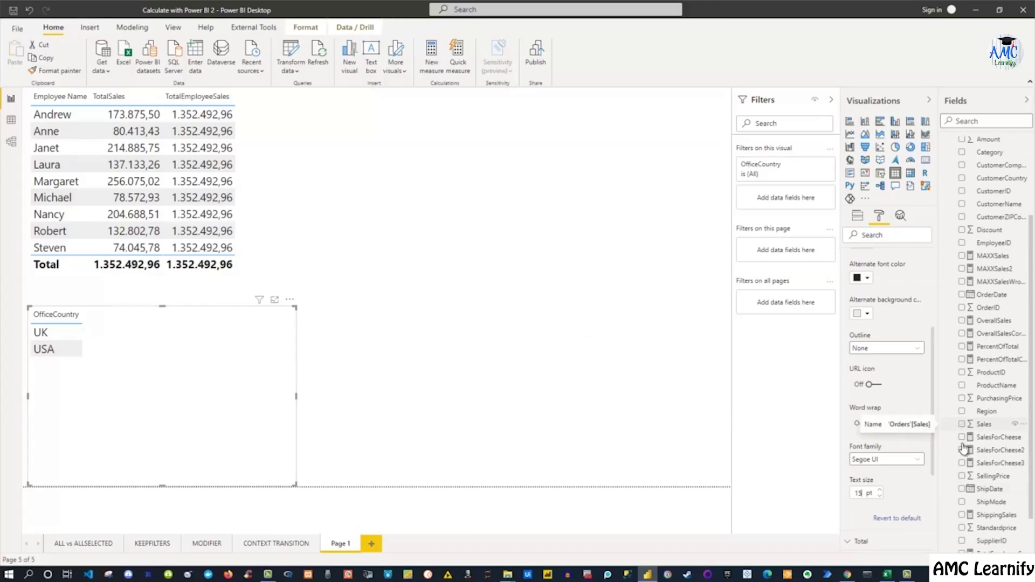
scroll(968, 523, "down", 1)
Add TotalSales to the country table (UK 365.834,92, USA 986.658,04) and show the TotalEmployeeSales DAX.
left_click(964, 521)
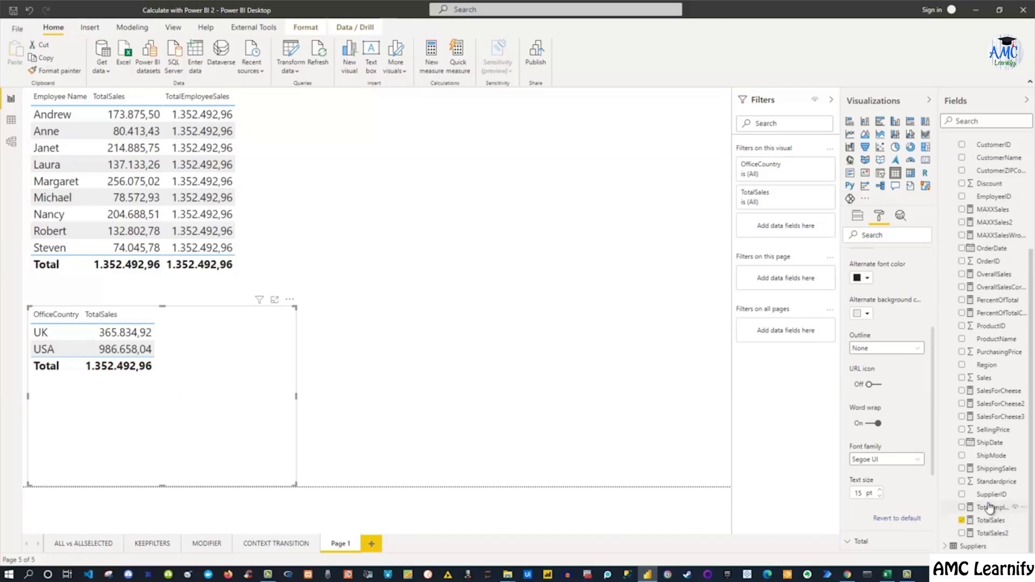
left_click(990, 508)
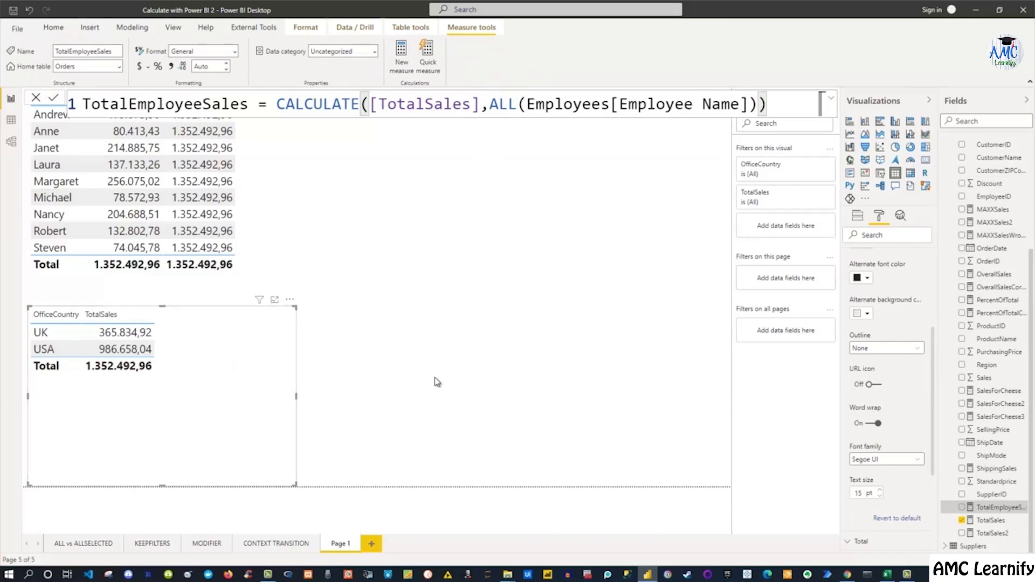
Add TotalEmployeeSales to the country table, matching TotalSales, then bring extables.xlsx to the front.
left_click(962, 509)
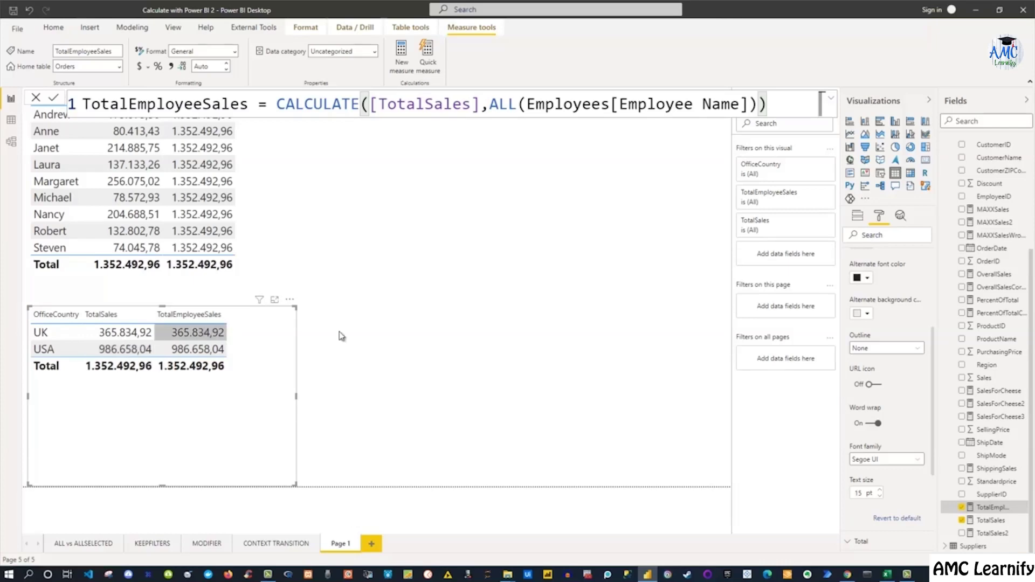
left_click(889, 576)
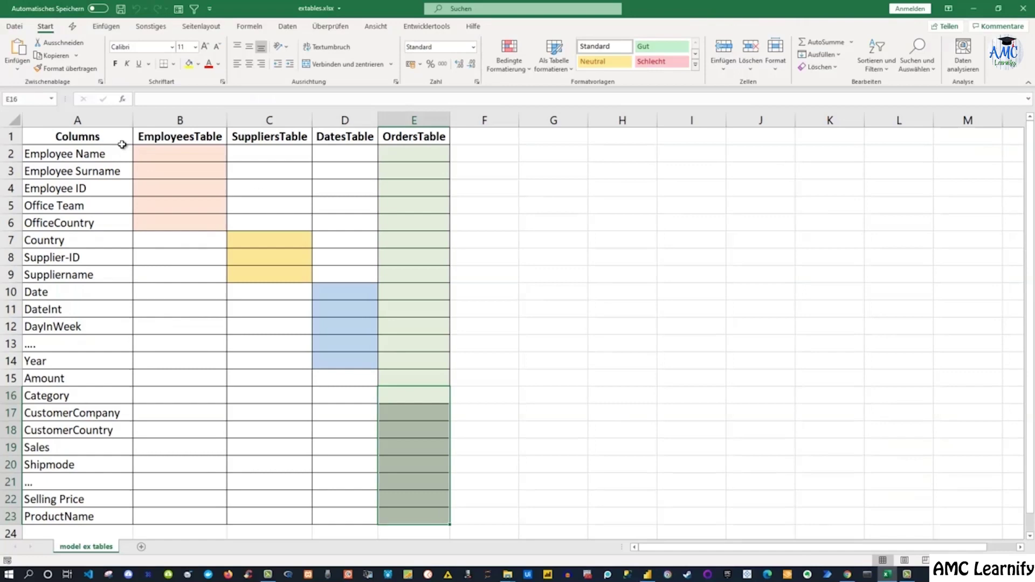
Highlight ranges A2:D2, A3:A6, A6:E6 and OrdersTable E2:E23 to explain the tables, then return to Power BI.
left_click(42, 156)
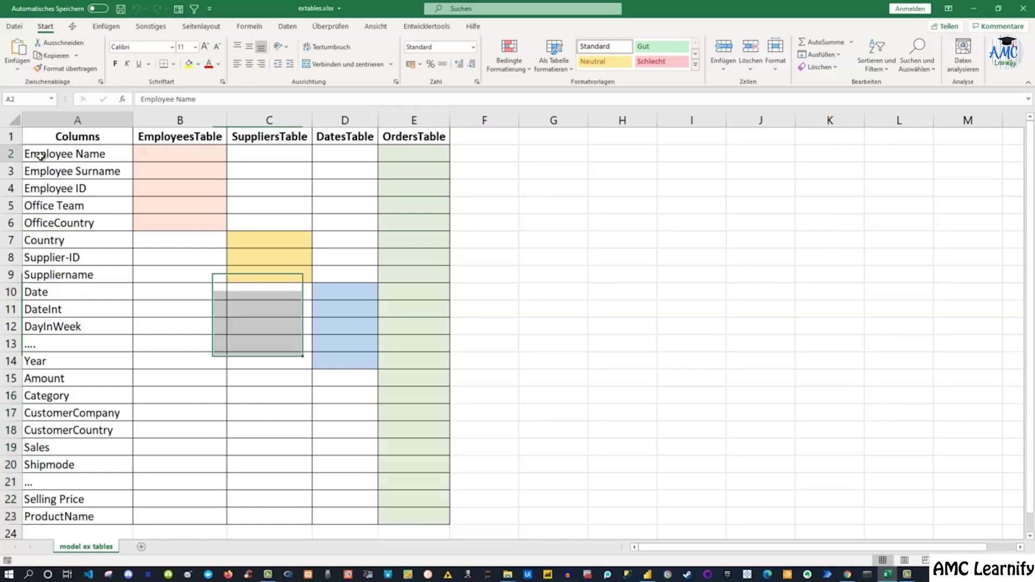
left_click_drag(78, 154, 338, 161)
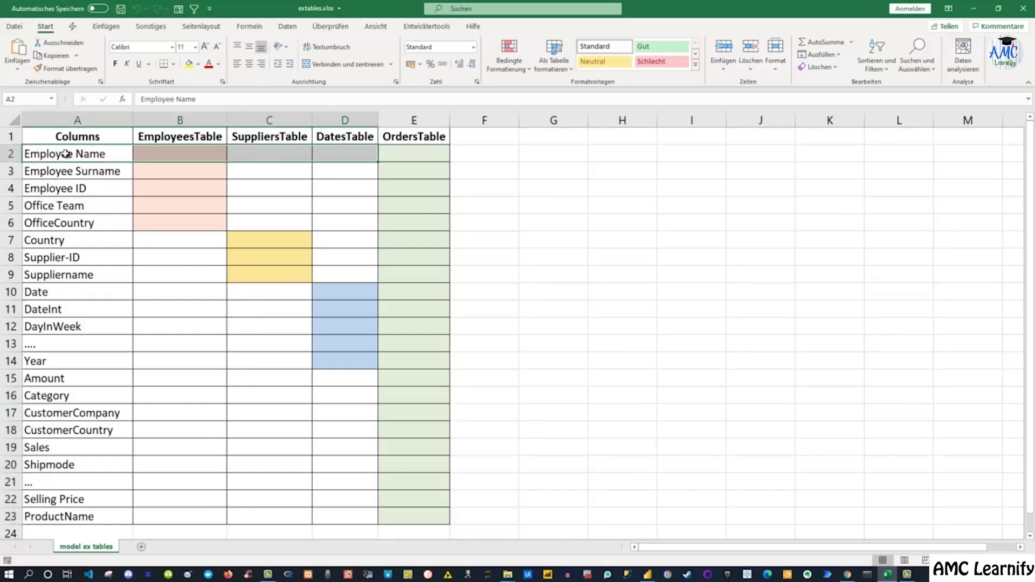
left_click_drag(72, 171, 60, 222)
left_click(61, 223)
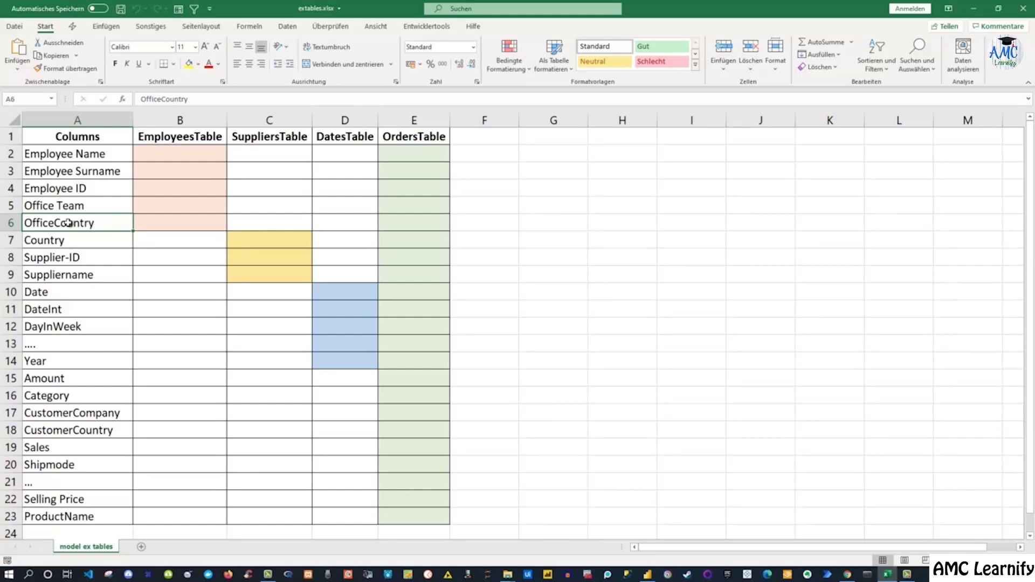
left_click_drag(68, 223, 406, 215)
left_click_drag(422, 157, 408, 507)
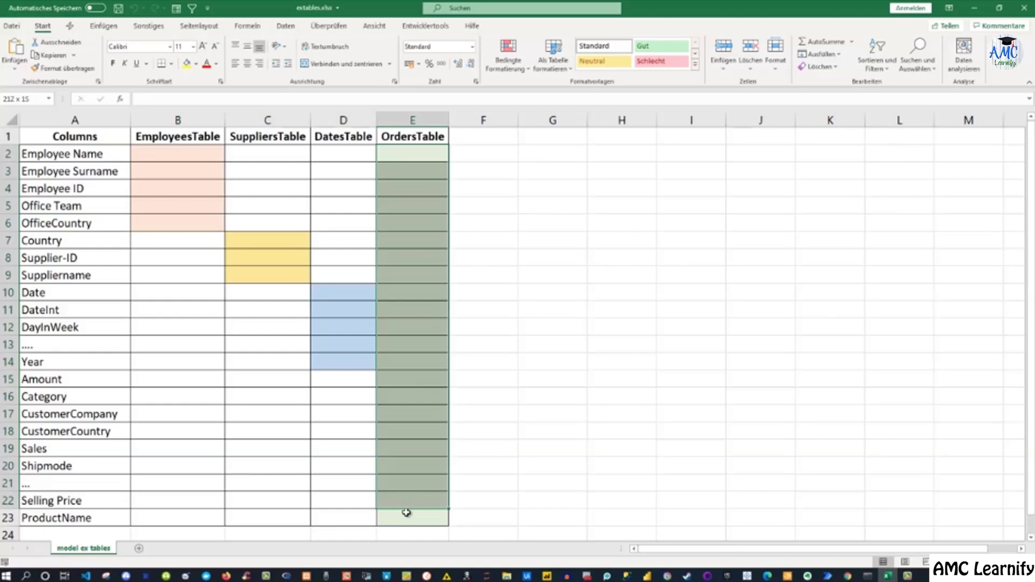
left_click_drag(406, 512, 407, 516)
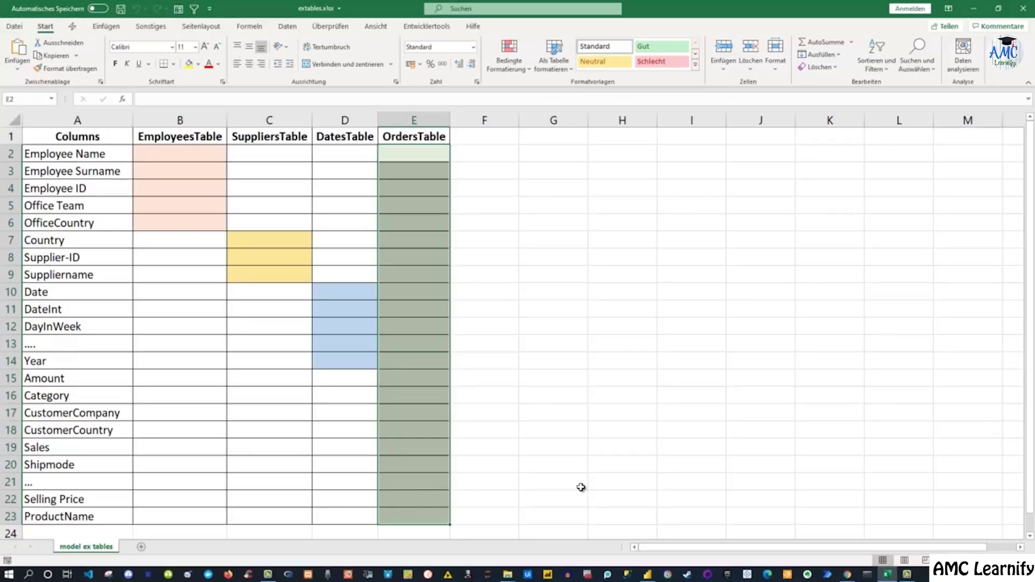
left_click(650, 575)
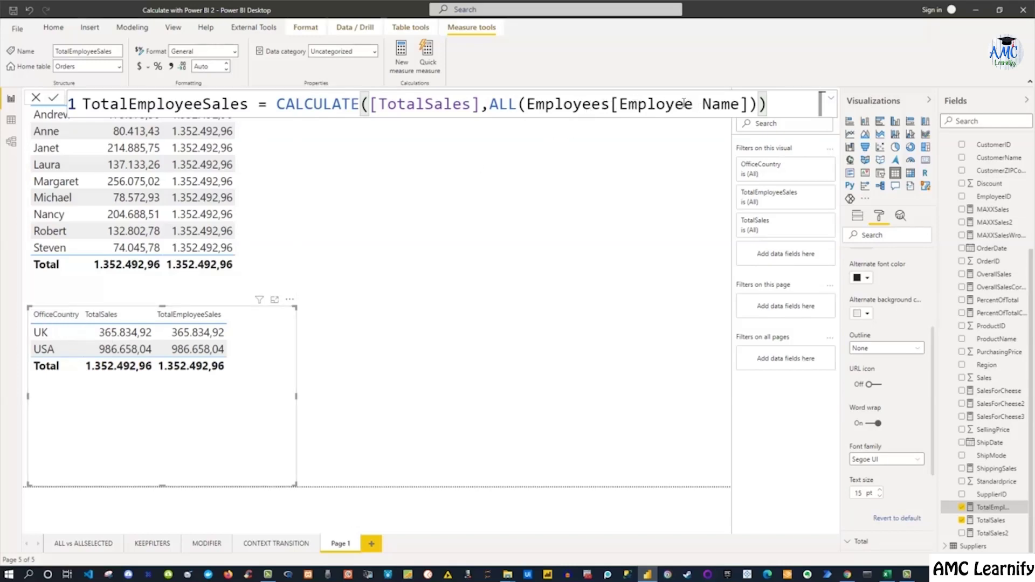
left_click_drag(619, 105, 744, 104)
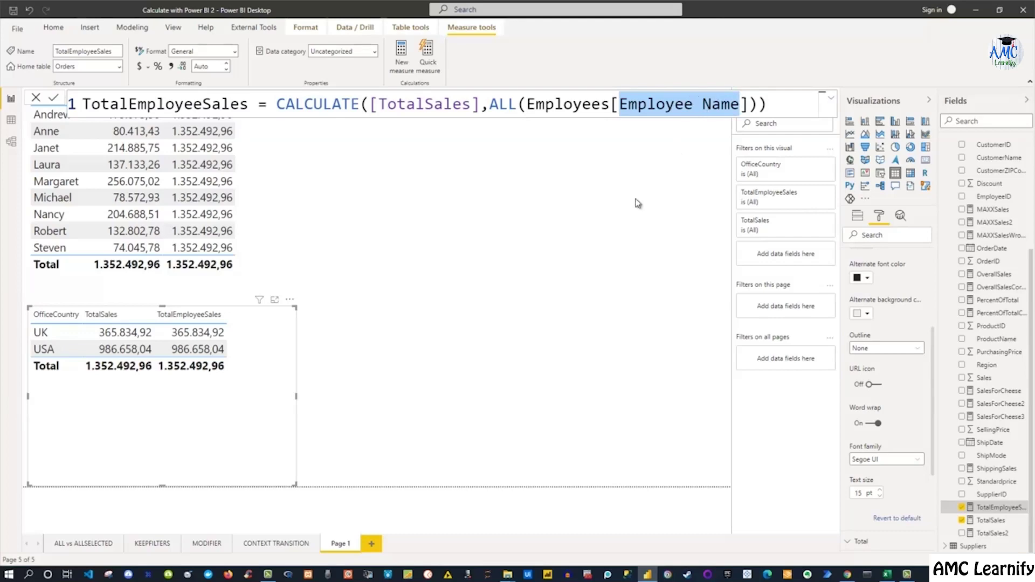
left_click(887, 575)
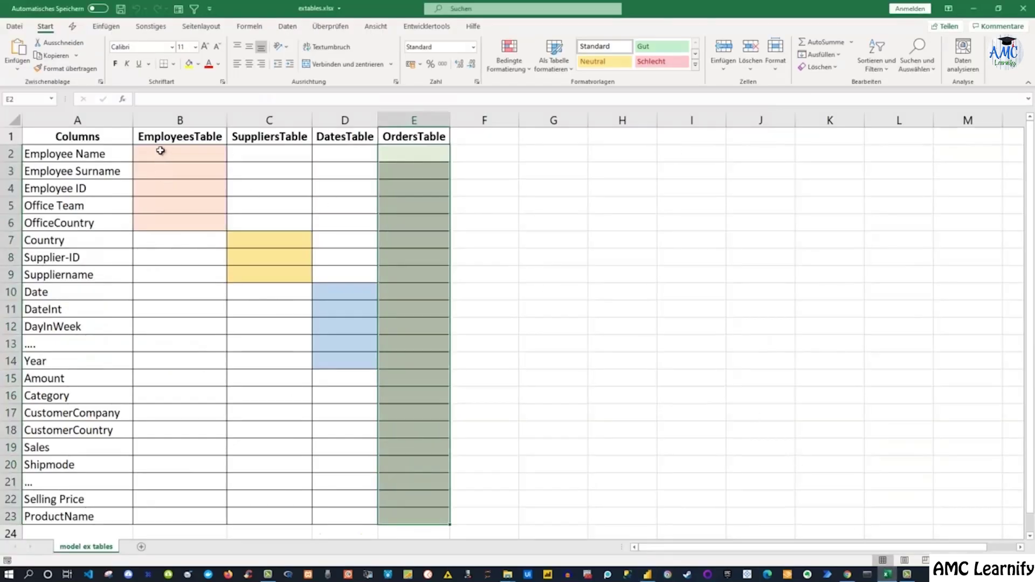
left_click_drag(162, 151, 169, 220)
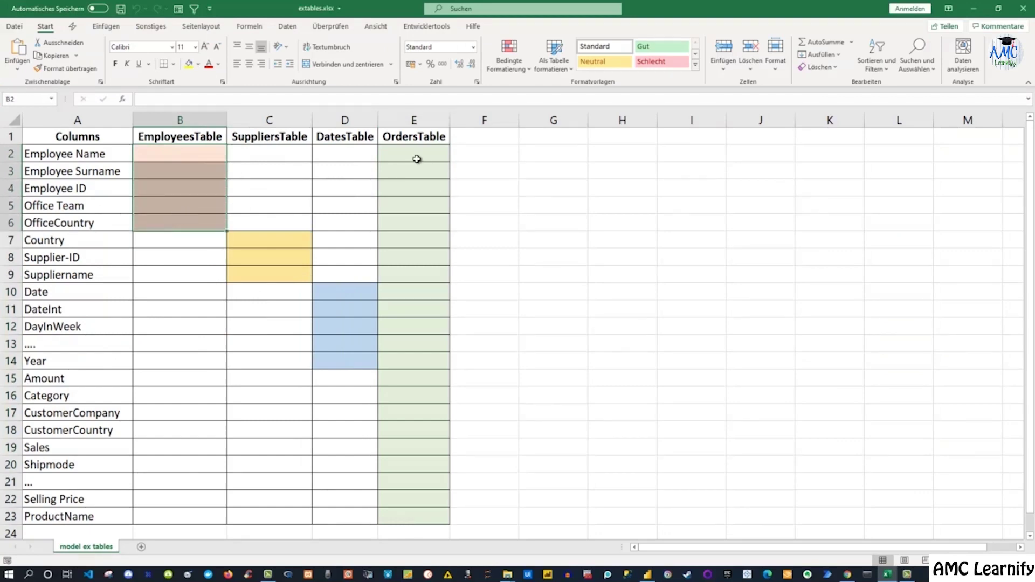
left_click(647, 574)
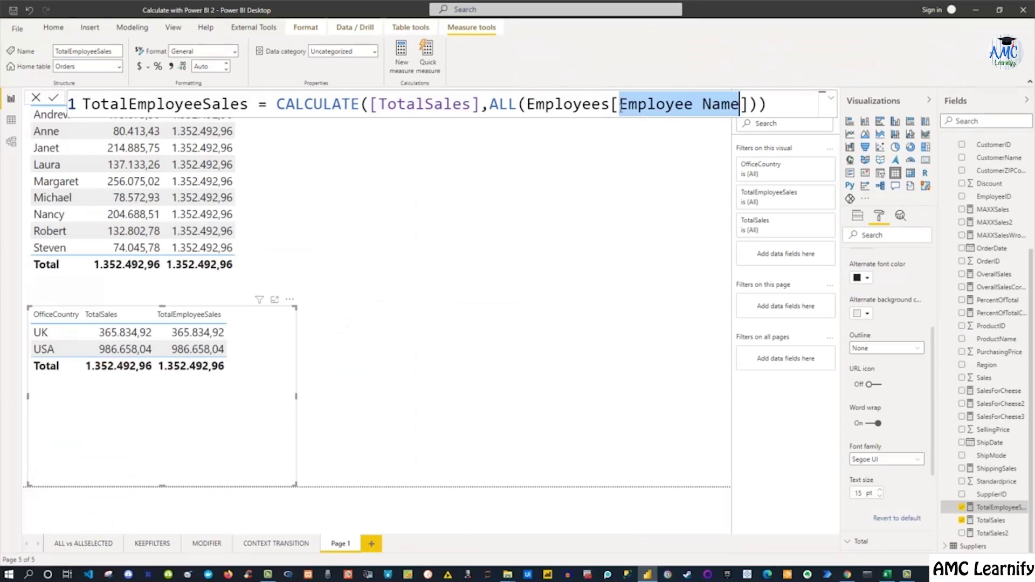
left_click_drag(612, 104, 747, 104)
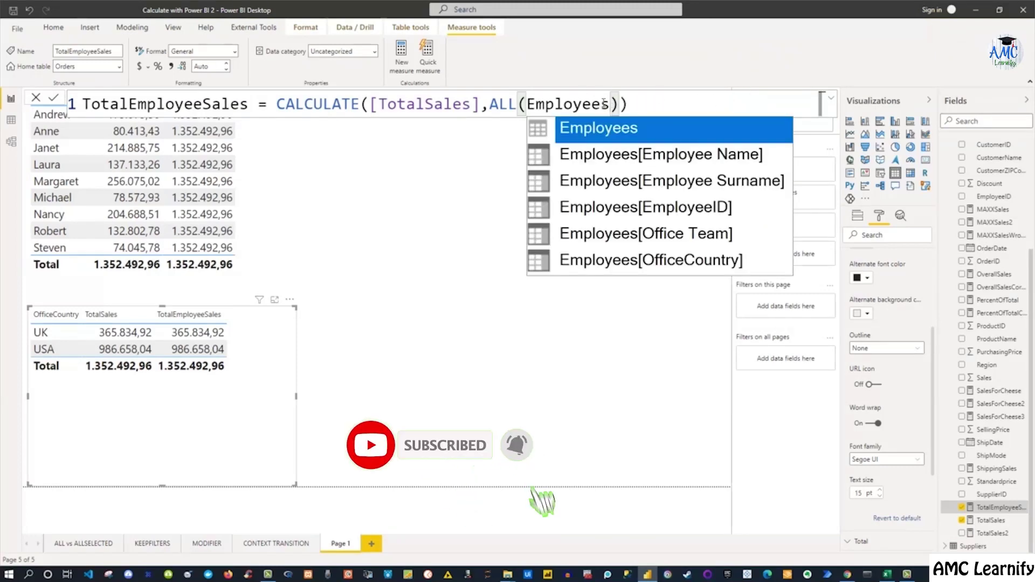
Commit the measure as CALCULATE([TotalSales],ALL(Employees)), giving 1.352.492,96 for both UK and USA.
left_click(651, 102)
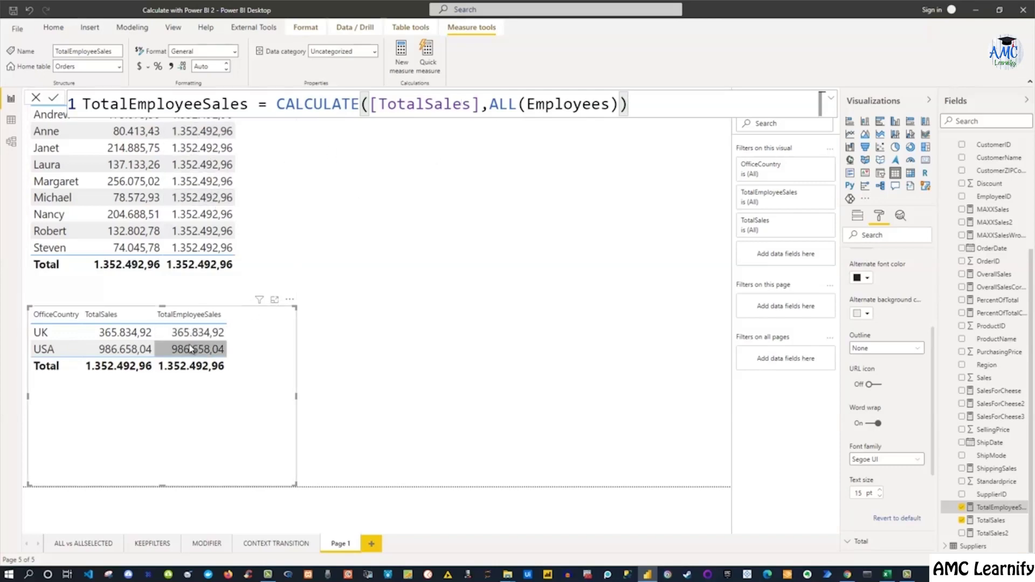
left_click(326, 301)
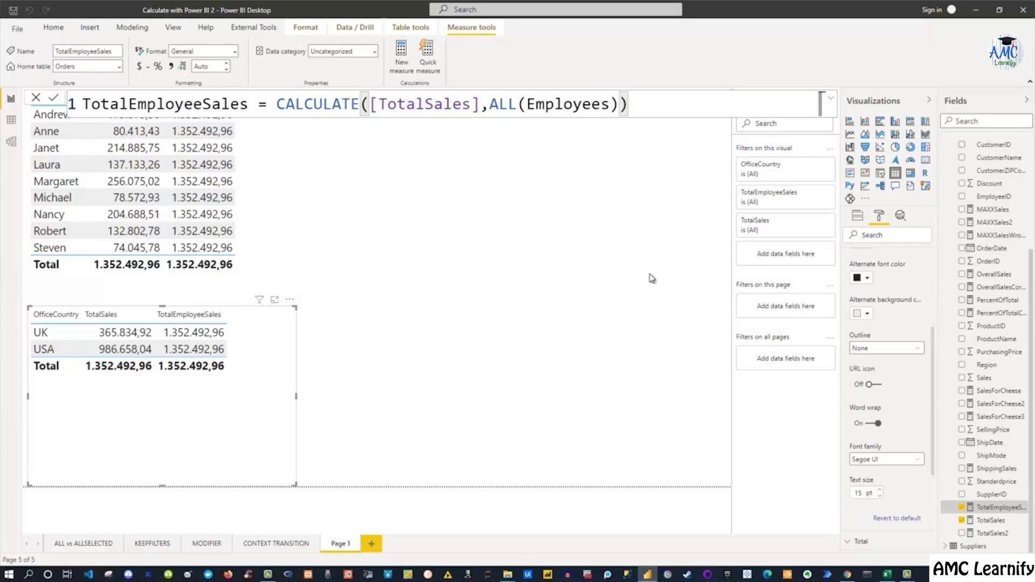
Collapse Employees and Orders, expand Dates, and add its Year field as a new column chart.
scroll(979, 298, "up", 5)
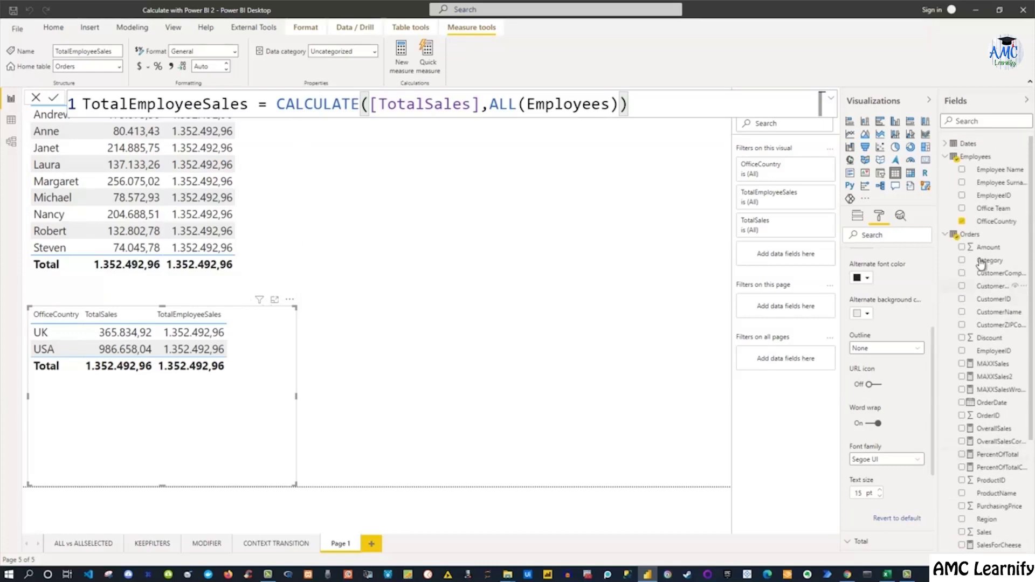
left_click(945, 157)
left_click(946, 169)
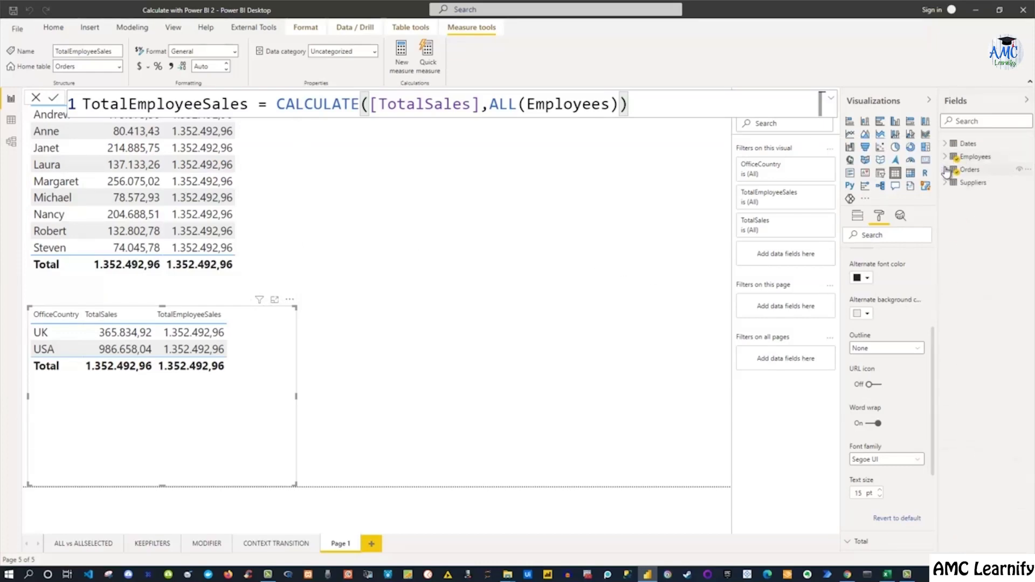
left_click(946, 144)
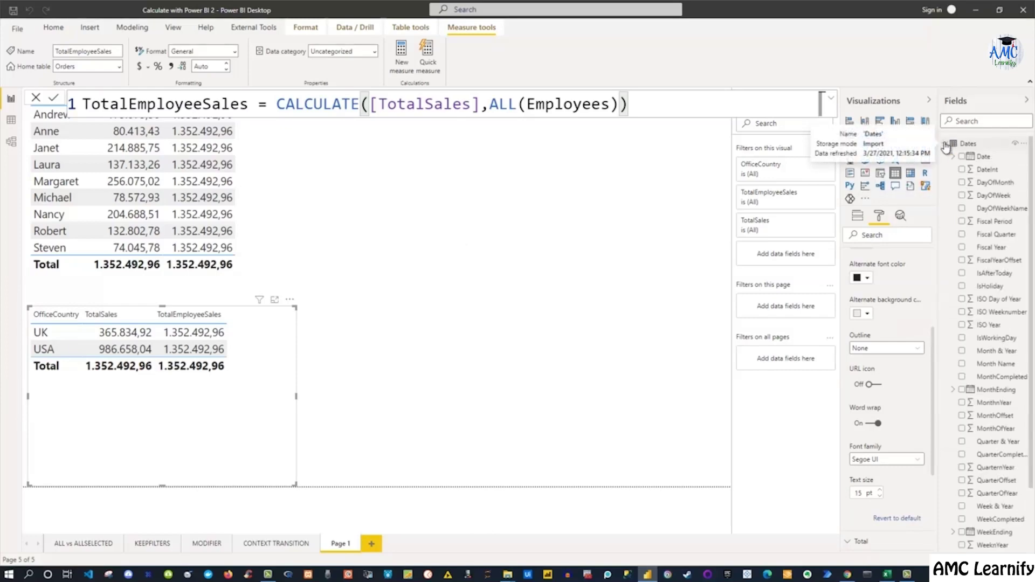
left_click(593, 305)
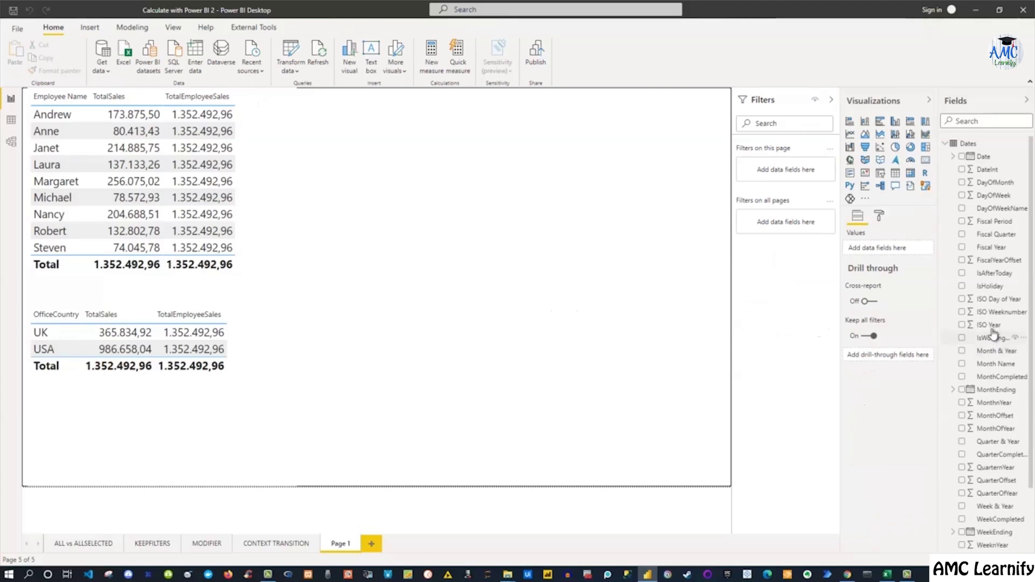
scroll(988, 388, "down", 2)
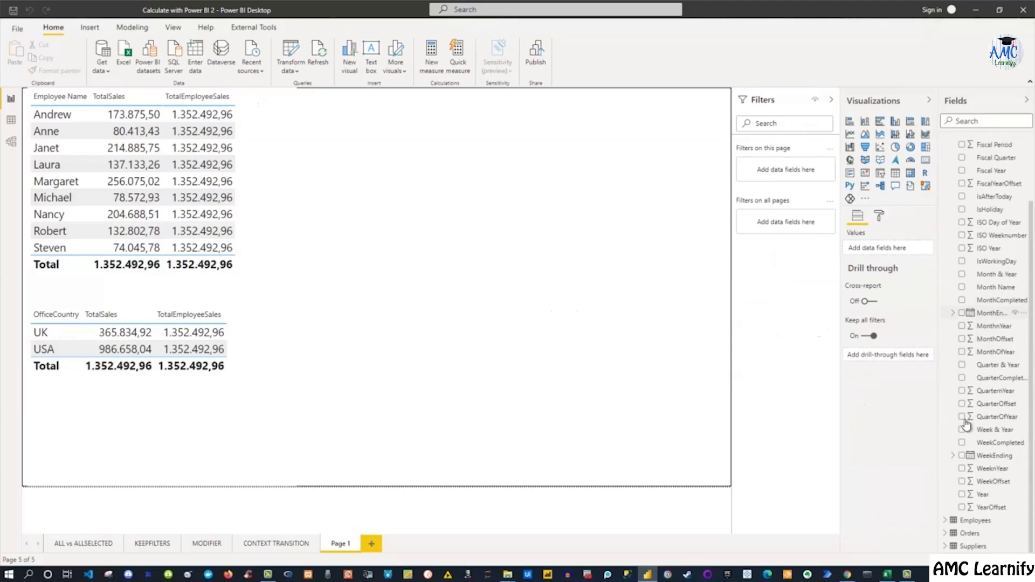
left_click(962, 495)
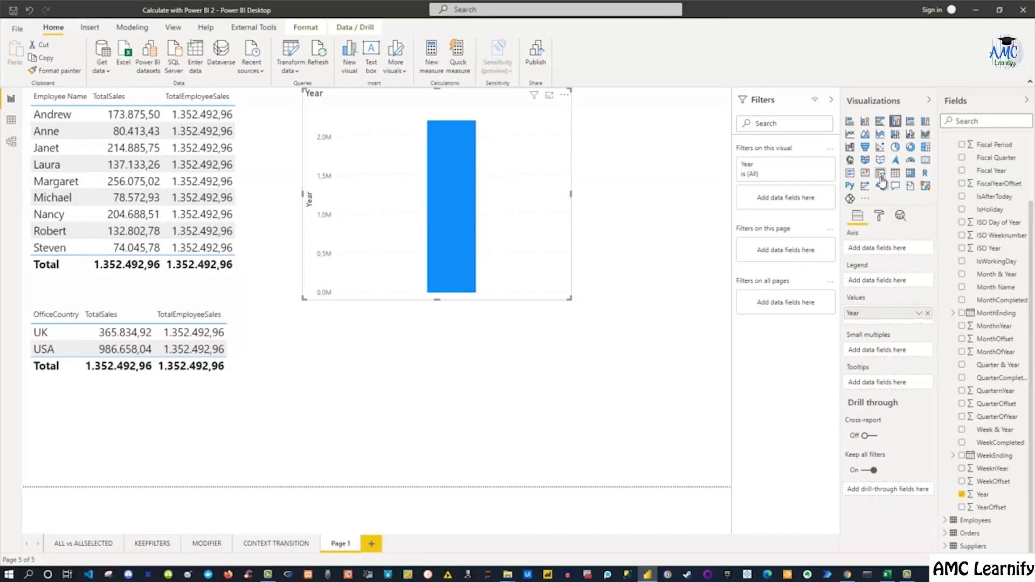
Convert the Year chart to a slicer, move it beside the tables, and make it a list.
left_click(881, 177)
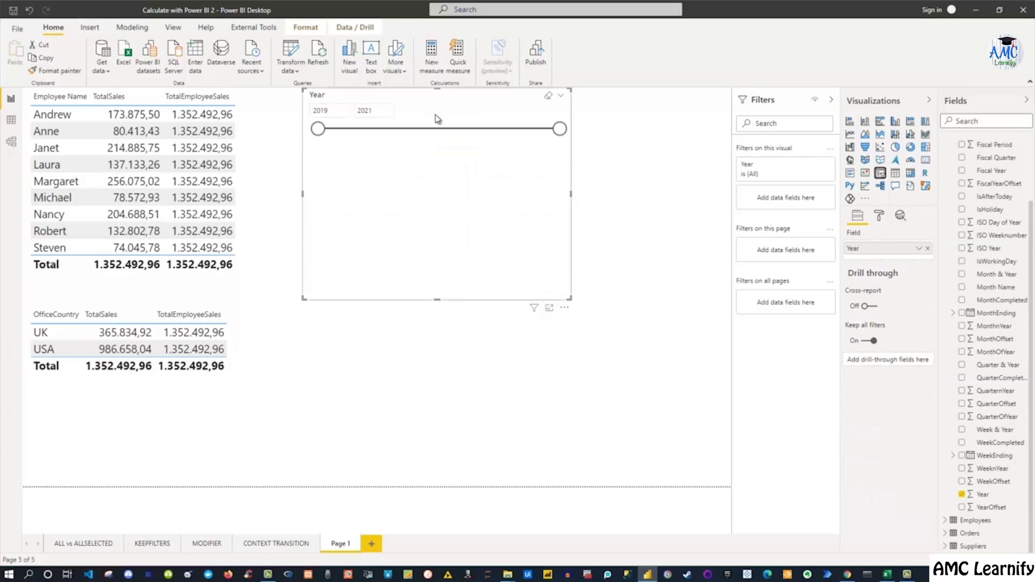
left_click_drag(451, 102, 526, 157)
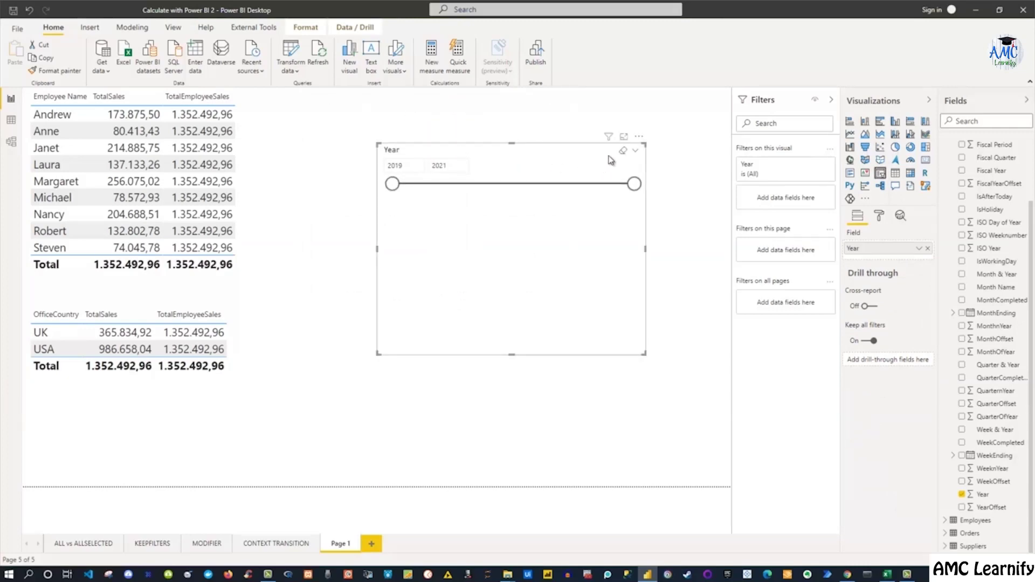
left_click(636, 153)
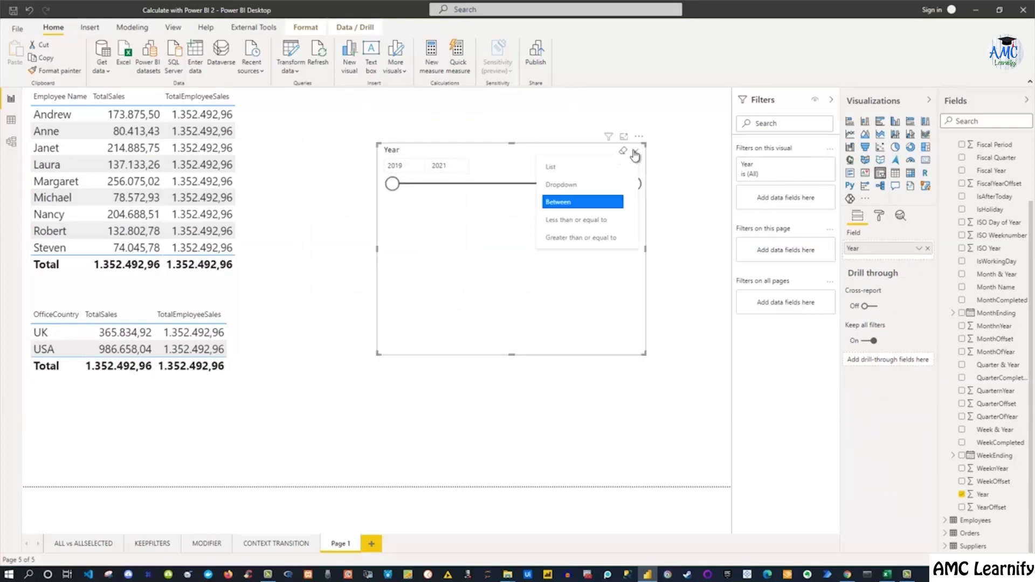
left_click(556, 169)
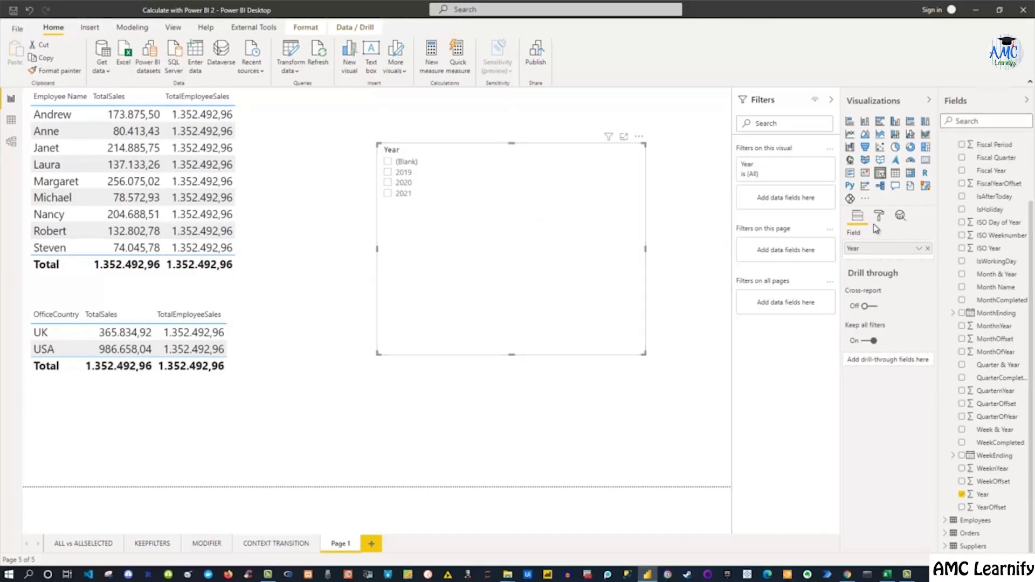
Set the slicer's item text size to 15 pt.
left_click(879, 217)
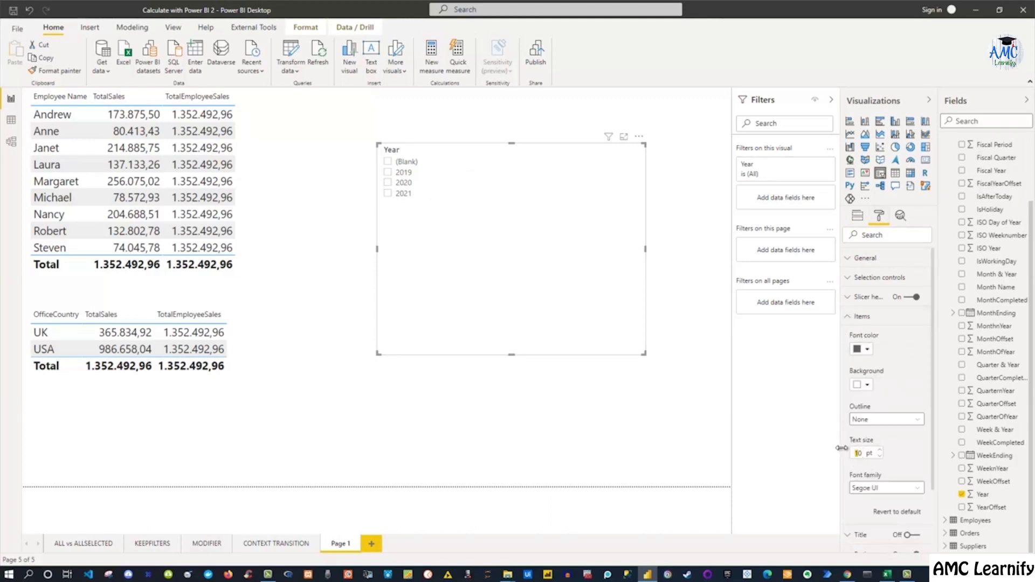
double_click(865, 453)
type("15")
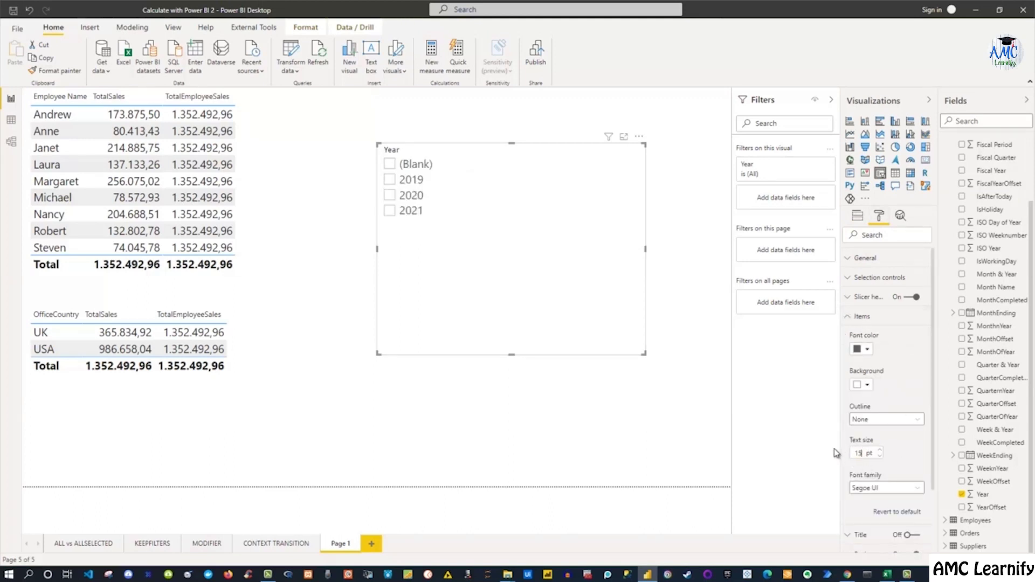
Select 2020 in the Year slicer (TotalEmployeeSales 652.313,73), then switch to extables.xlsx.
left_click(389, 196)
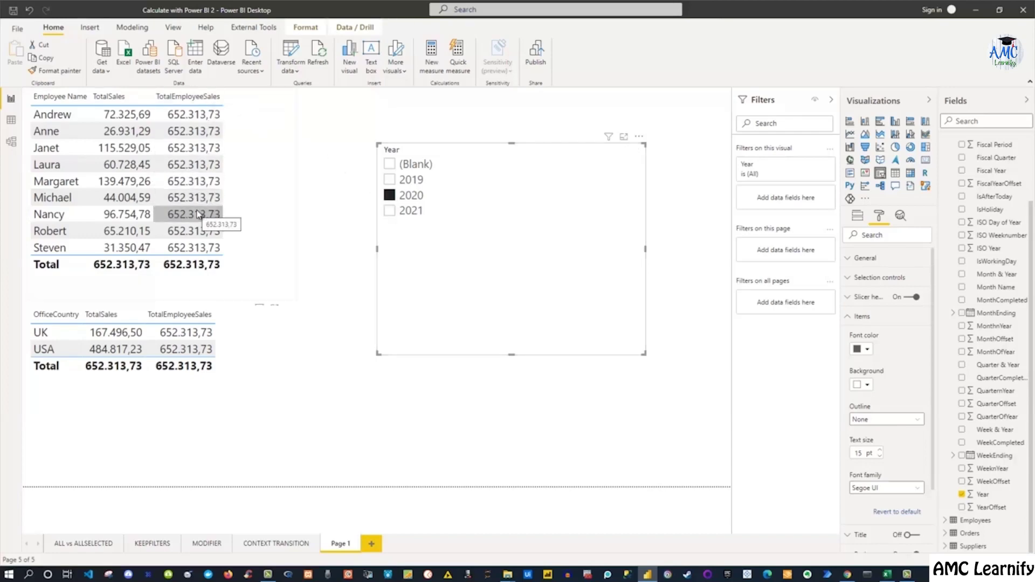
left_click(891, 576)
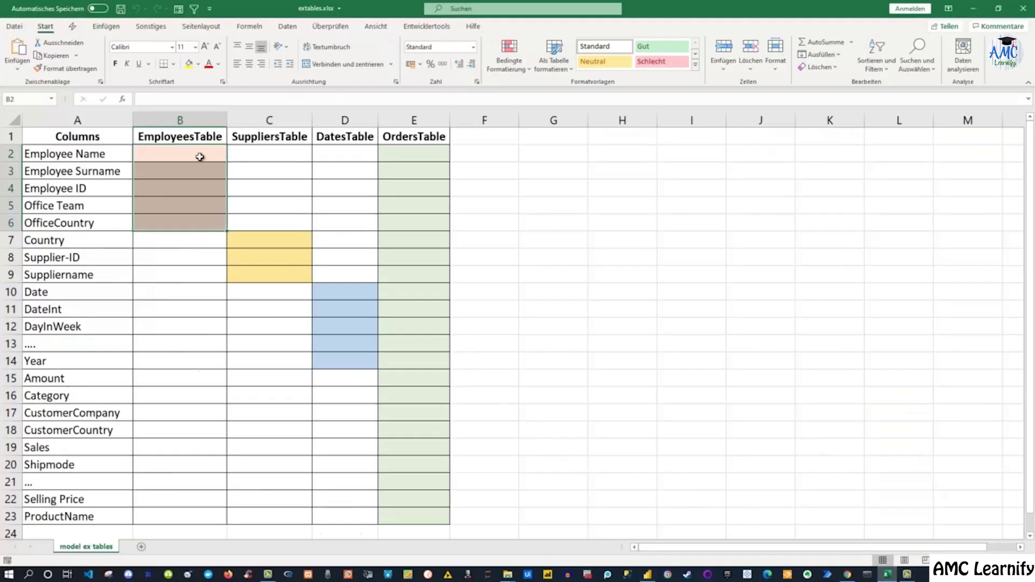
Highlight the Employees columns A2:B6, the Suppliers rows 7–9 and the Dates columns Date through Year.
left_click(146, 151)
left_click(80, 152)
left_click_drag(81, 152, 156, 222)
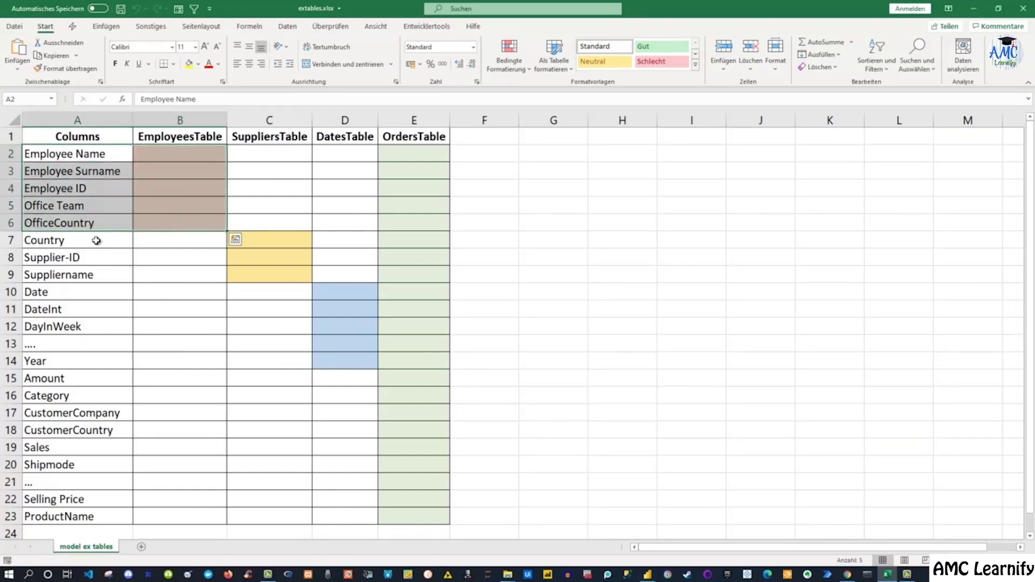
left_click_drag(76, 238, 224, 282)
left_click_drag(60, 293, 342, 357)
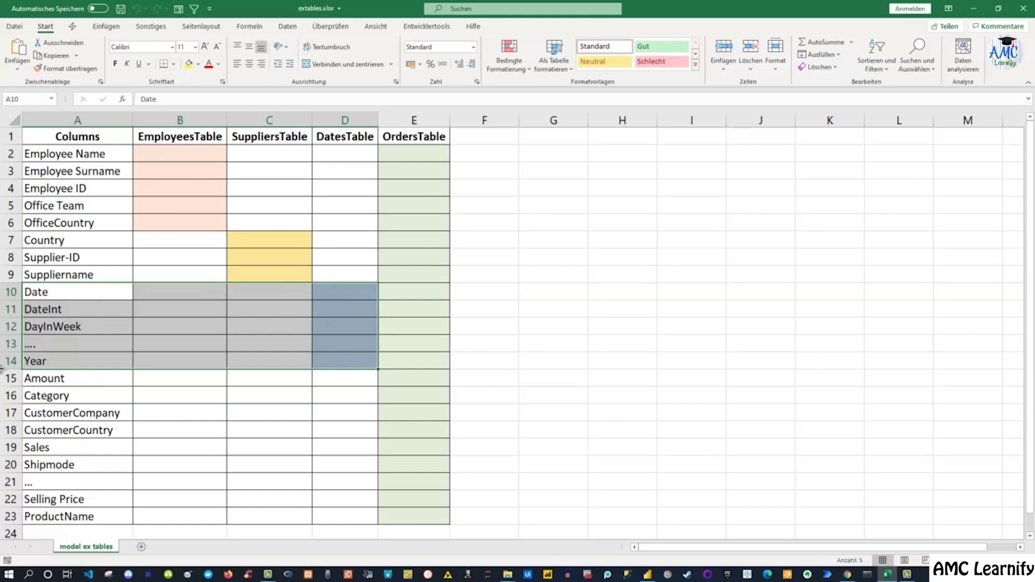
Highlight the Year row across all tables and the whole OrdersTable column.
left_click(49, 295)
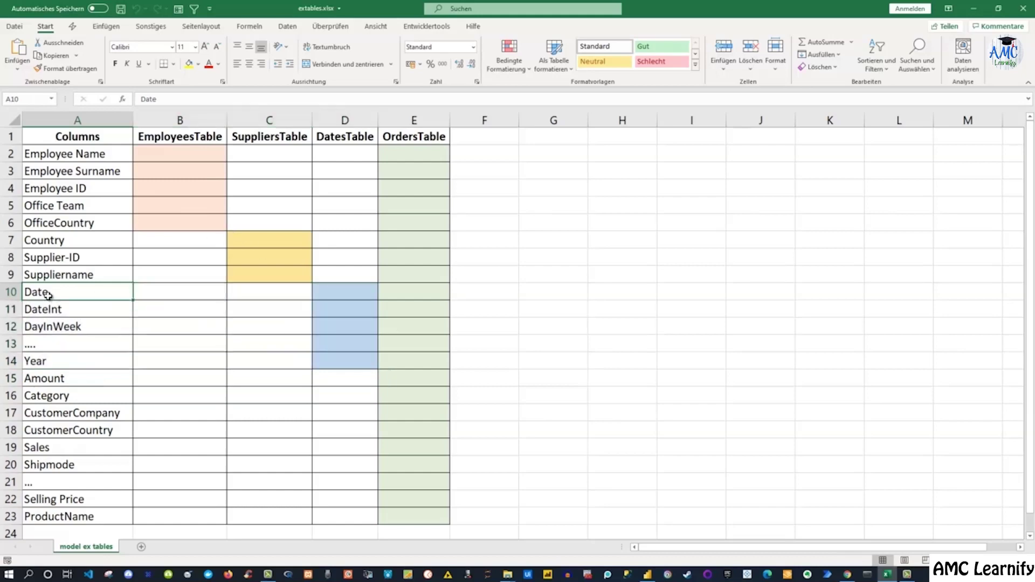
left_click_drag(34, 362, 334, 365)
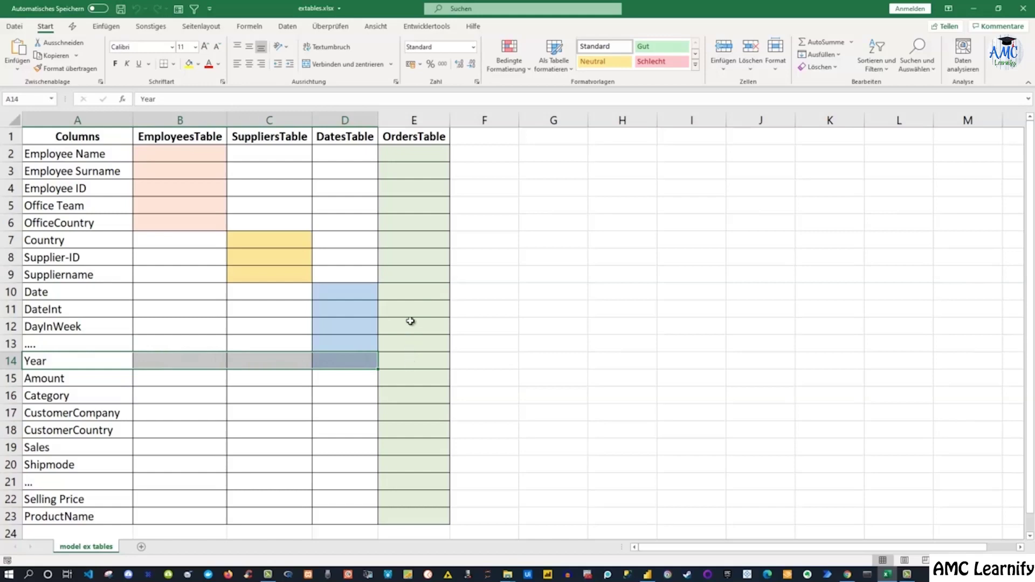
left_click_drag(416, 155, 414, 515)
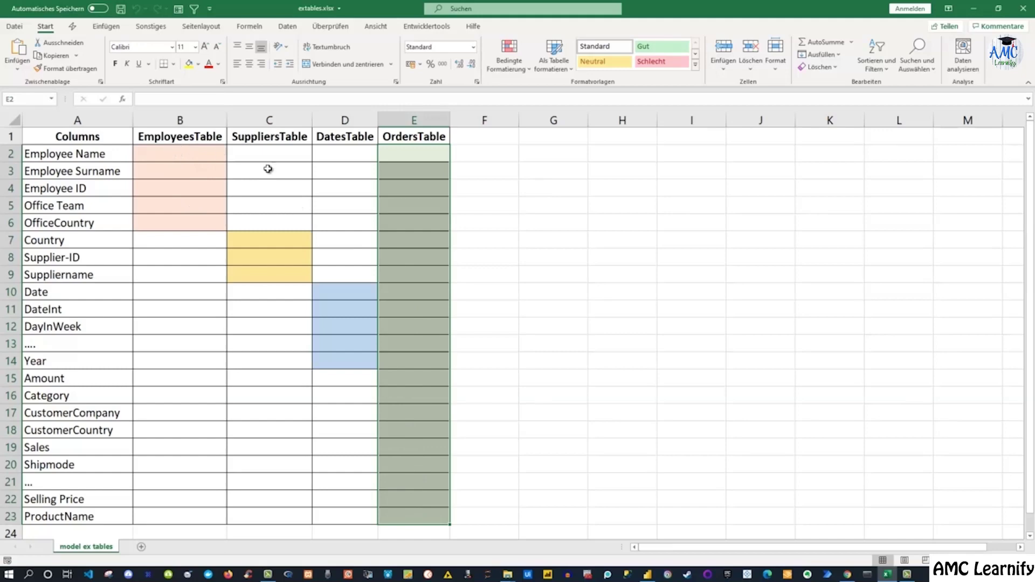
left_click(42, 291)
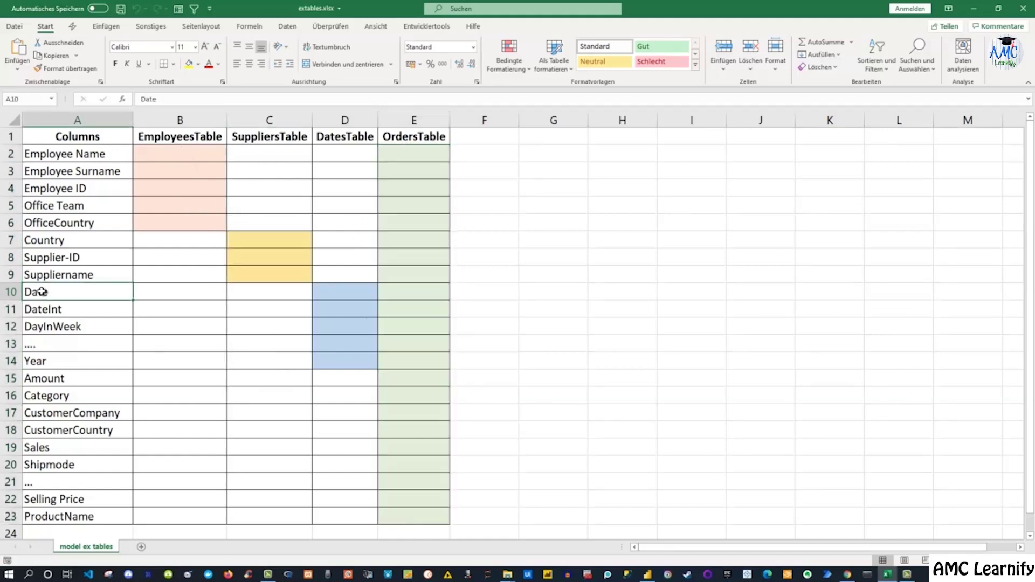
left_click_drag(47, 362, 425, 361)
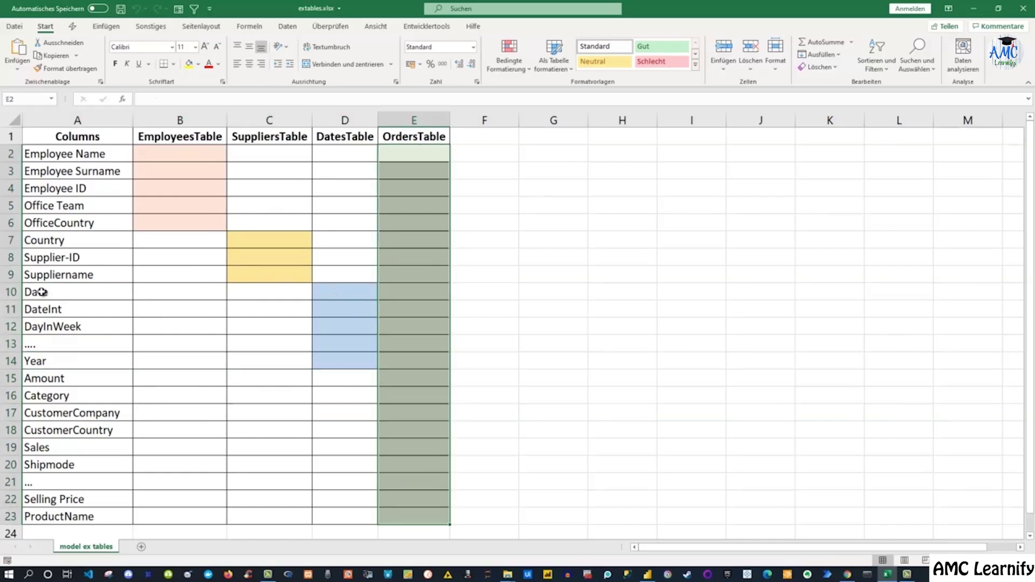
left_click(42, 291)
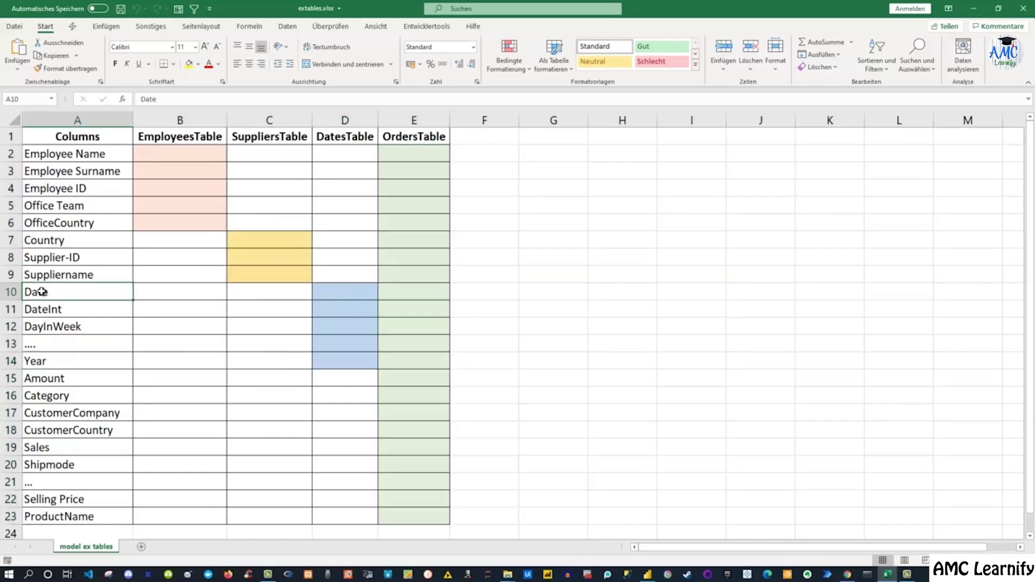
left_click_drag(43, 361, 425, 361)
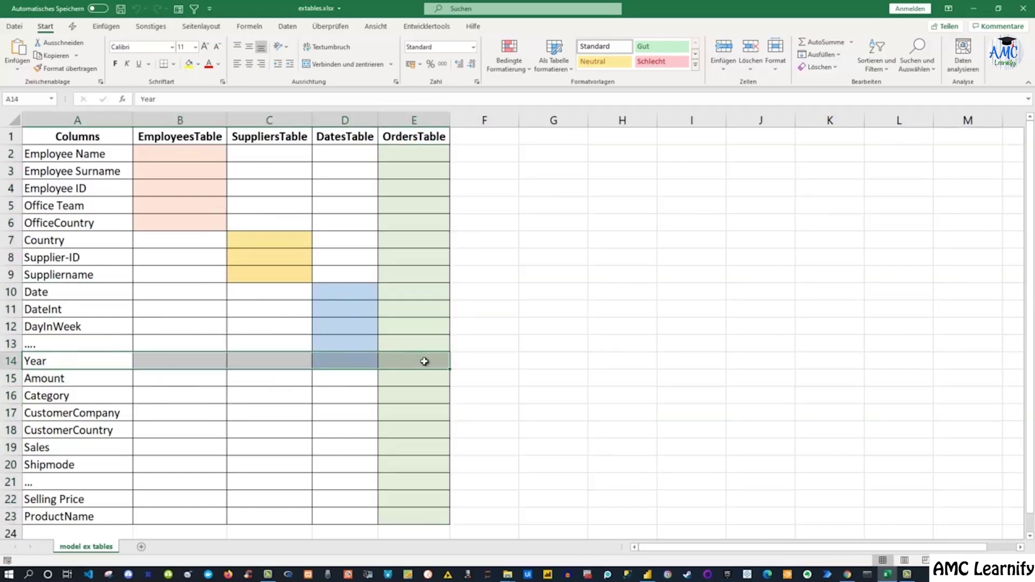
left_click(647, 574)
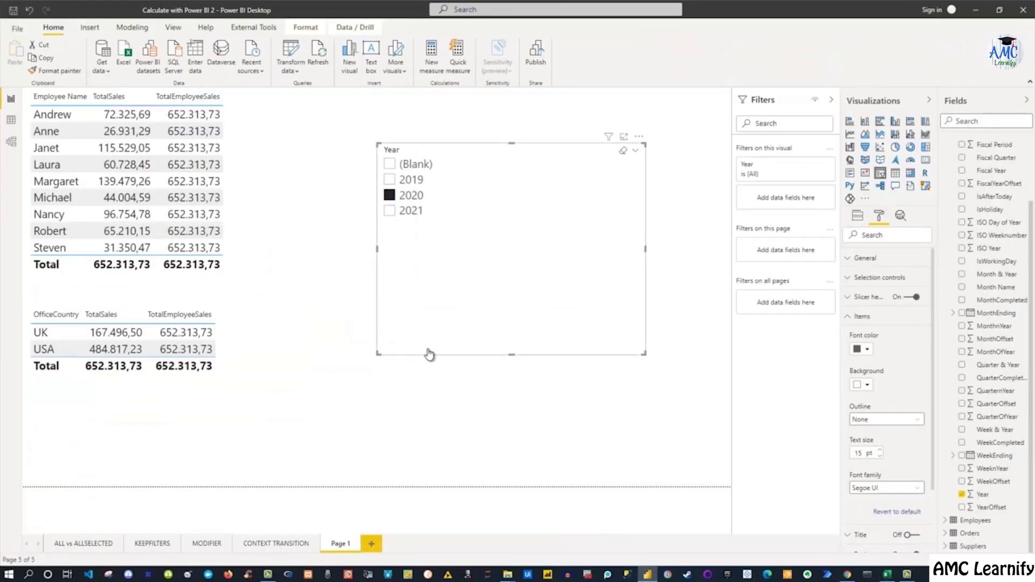